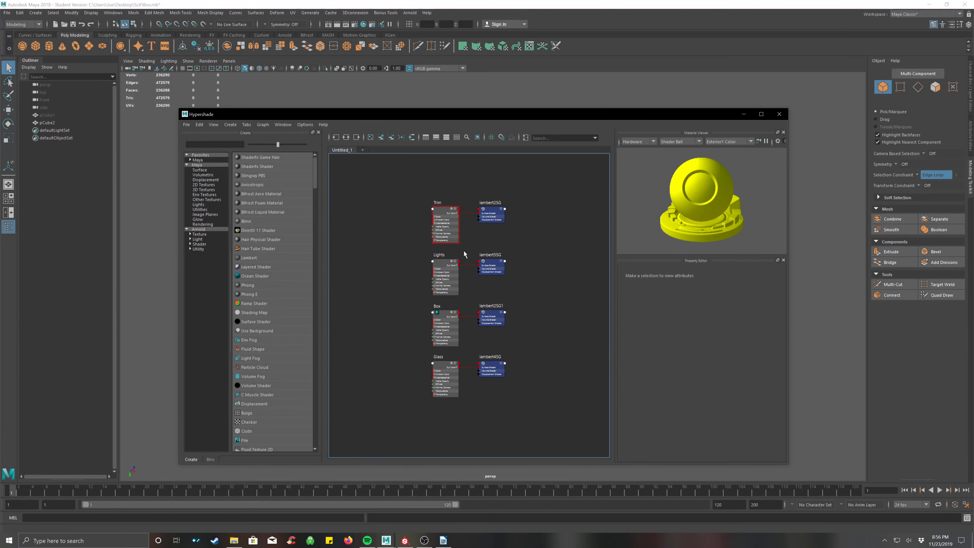
Step: Review the Trim, Lights, Box and Glass material nodes in the Hypershade graph and close the Hypershade
scroll(472, 247, "up", 5)
scroll(463, 247, "down", 3)
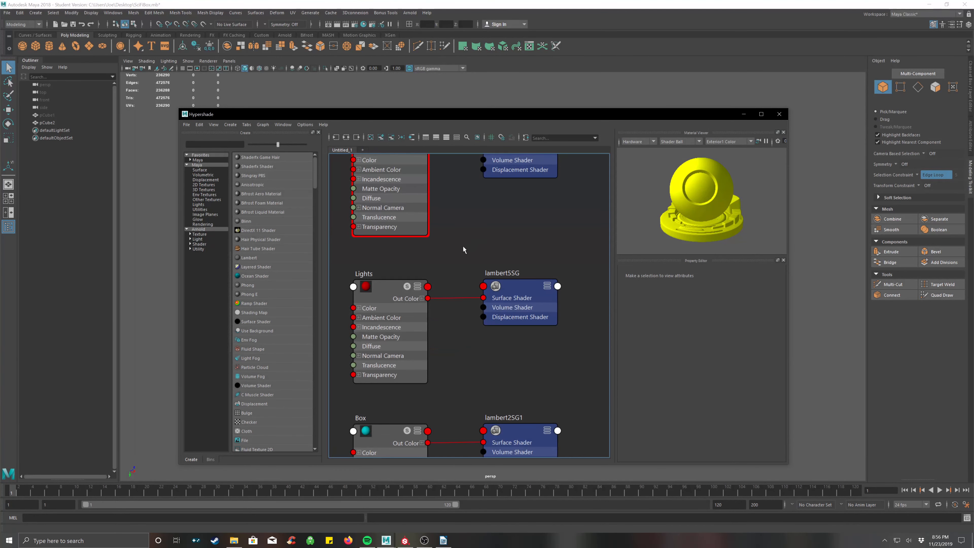
mouse_move(451, 215)
middle_mouse_down("alt")
mouse_move(458, 238)
mouse_move(463, 224)
middle_mouse_up("alt")
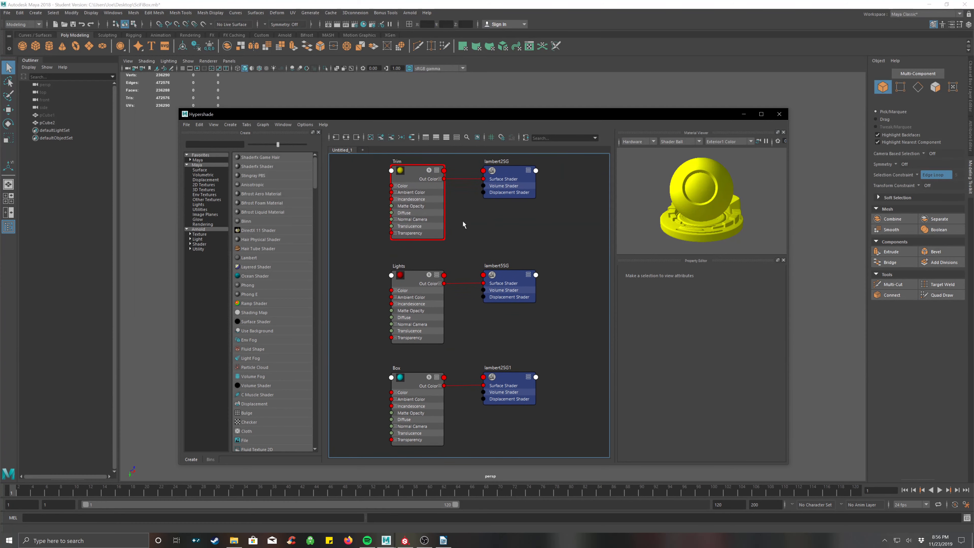
left_click(779, 114)
Step: Examine the high-poly cube's faces, wireframe, coloured material regions and polygon counts in the perspective view
left_click(488, 193)
right_click_drag(494, 191, 713, 317)
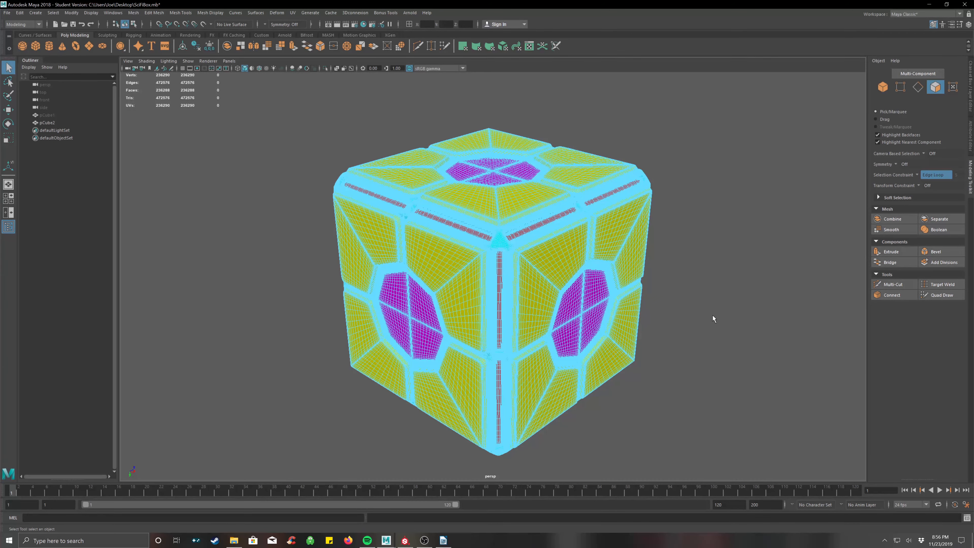
left_click_drag(540, 216, 539, 231, "alt")
right_click_drag(491, 247, 543, 236)
left_click(703, 258)
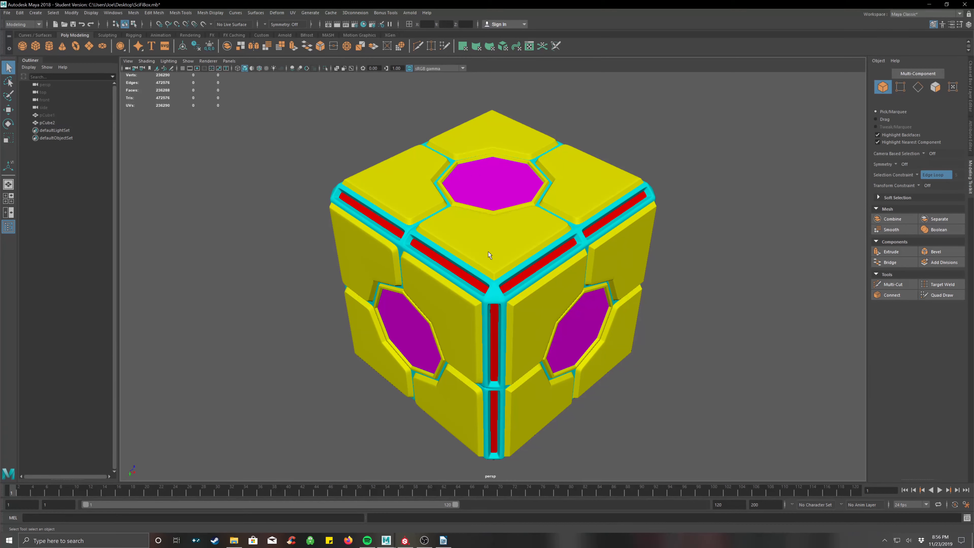
left_click(490, 254)
left_click(689, 311)
mouse_move(527, 307)
left_mouse_down("alt")
mouse_move(524, 290)
mouse_move(548, 301)
mouse_move(561, 280)
mouse_move(532, 290)
left_mouse_up("alt")
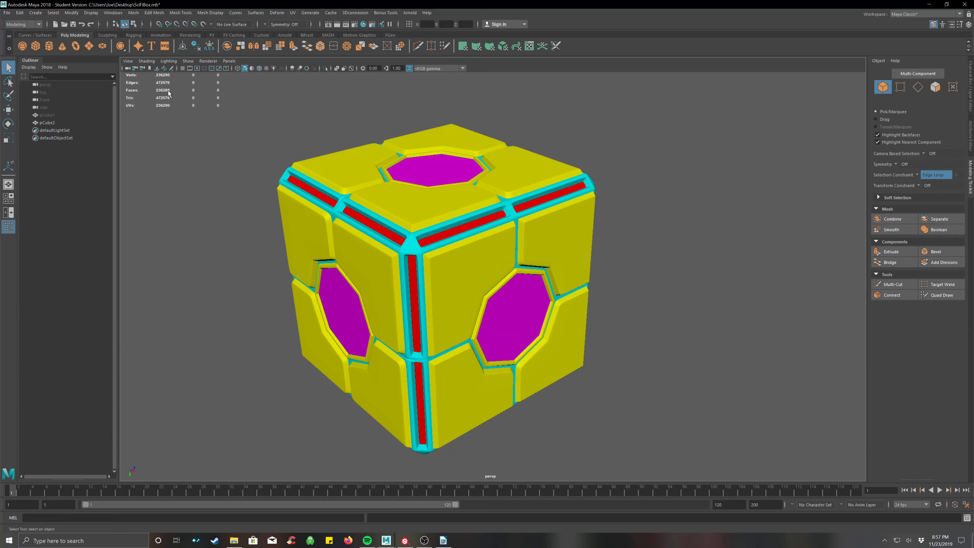
left_click(481, 187)
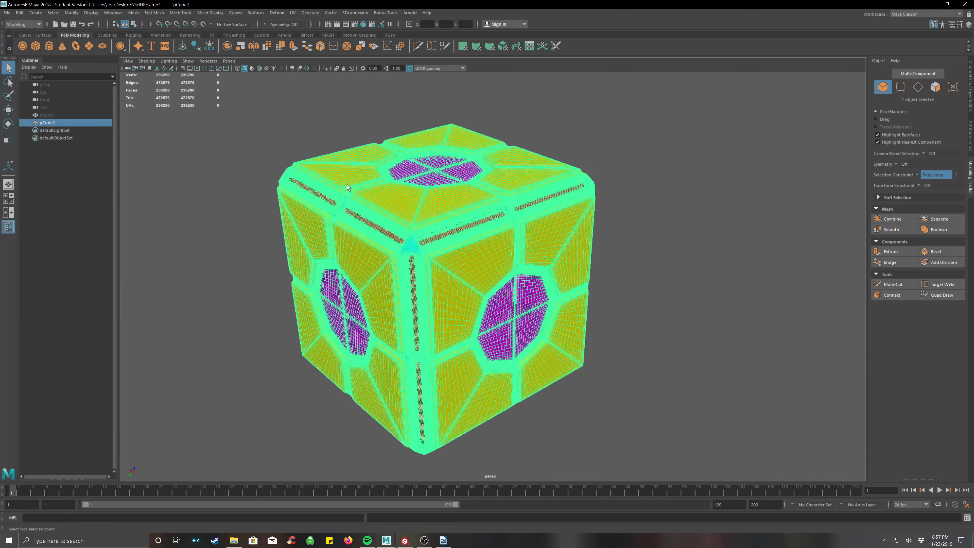
left_click(245, 192)
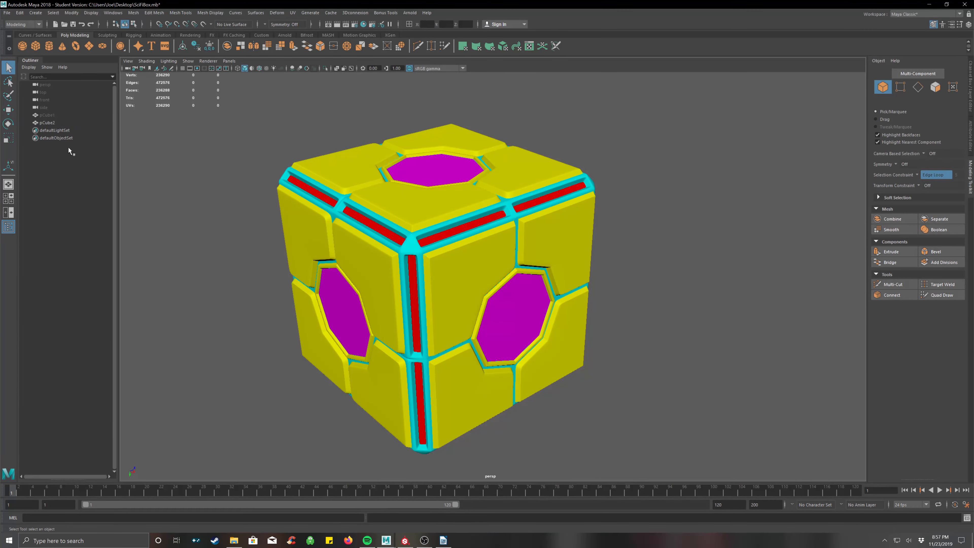
Step: Unhide the low-poly pCube1 and hide pCube2 to inspect the low-poly mesh on its own
left_click(47, 115)
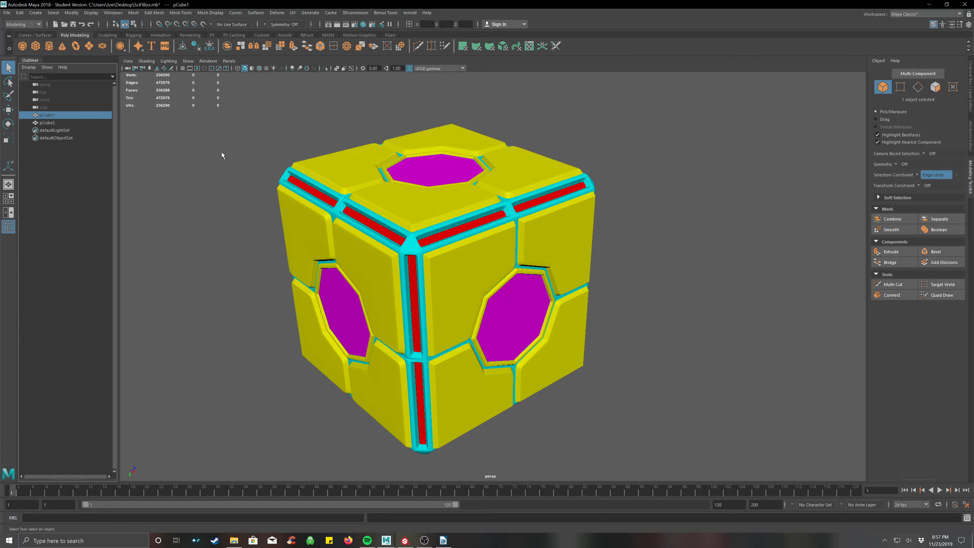
key("h")
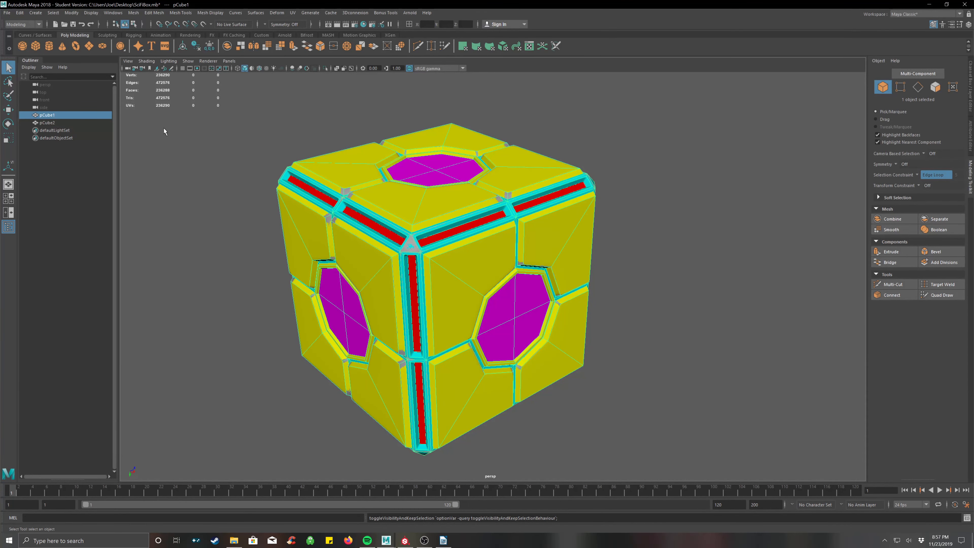
left_click(58, 123)
key("h")
left_click(348, 258)
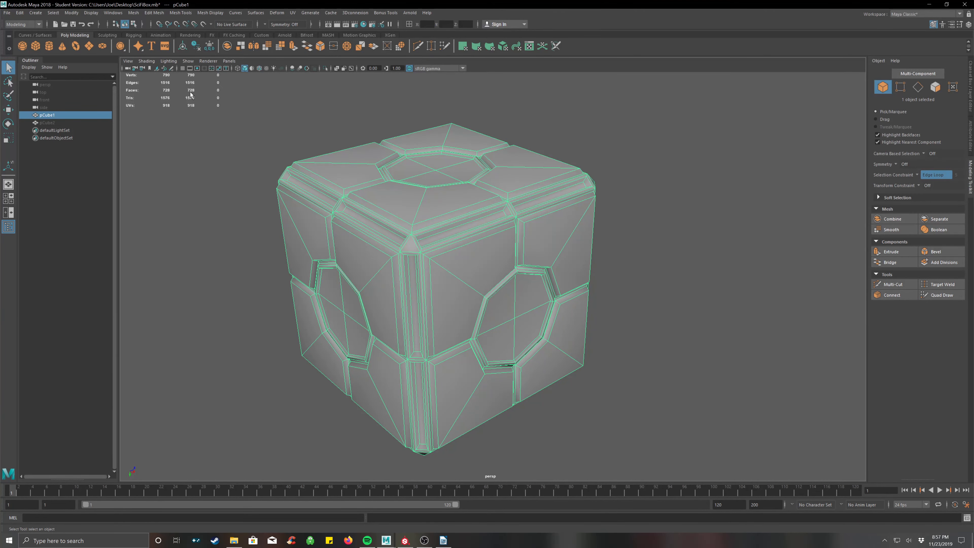
left_click_drag(507, 342, 487, 307, "alt")
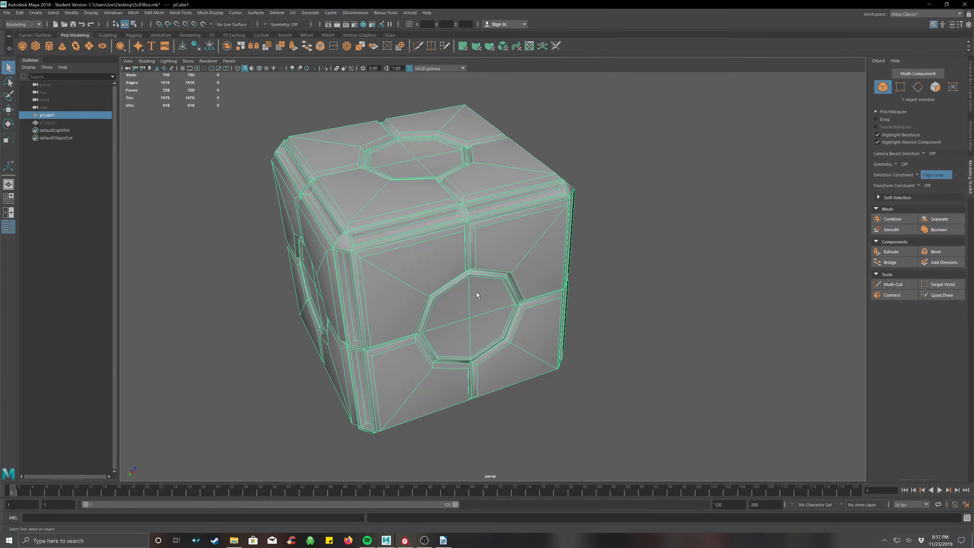
middle_click_drag(477, 295, 497, 302, "alt")
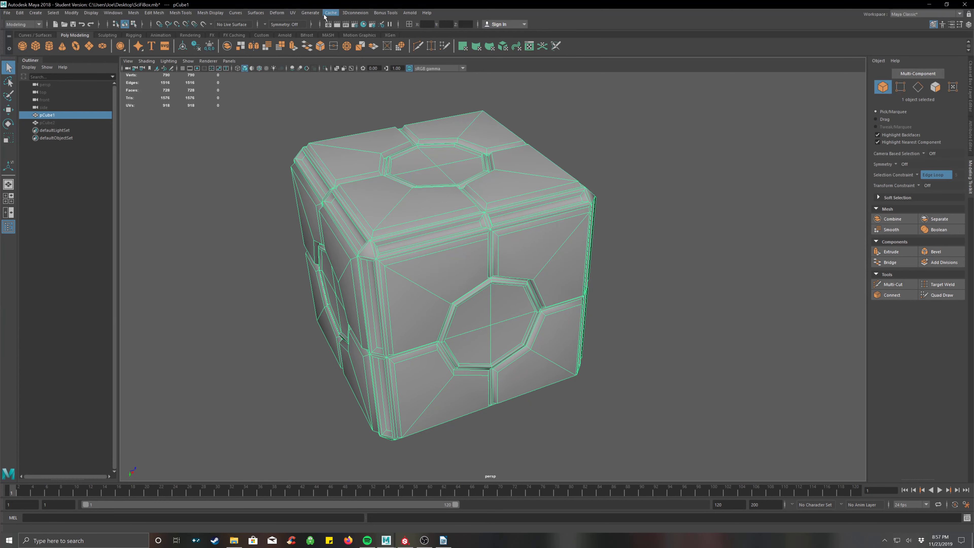
Step: Inspect pCube1's UV layout in the UV Editor, close the editor and UV Toolkit, and deselect the cube
left_click(292, 13)
left_click(307, 26)
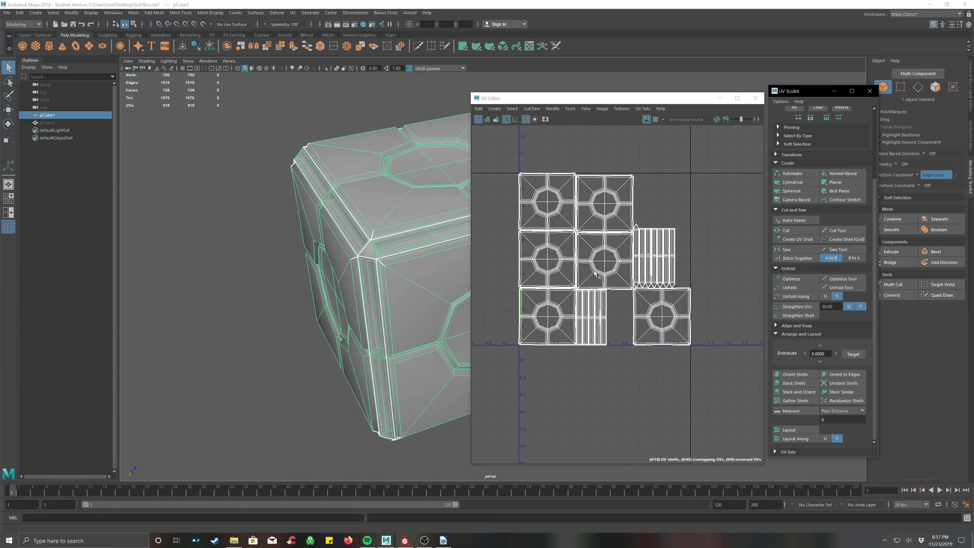
scroll(594, 274, "up", 7)
scroll(594, 274, "down", 6)
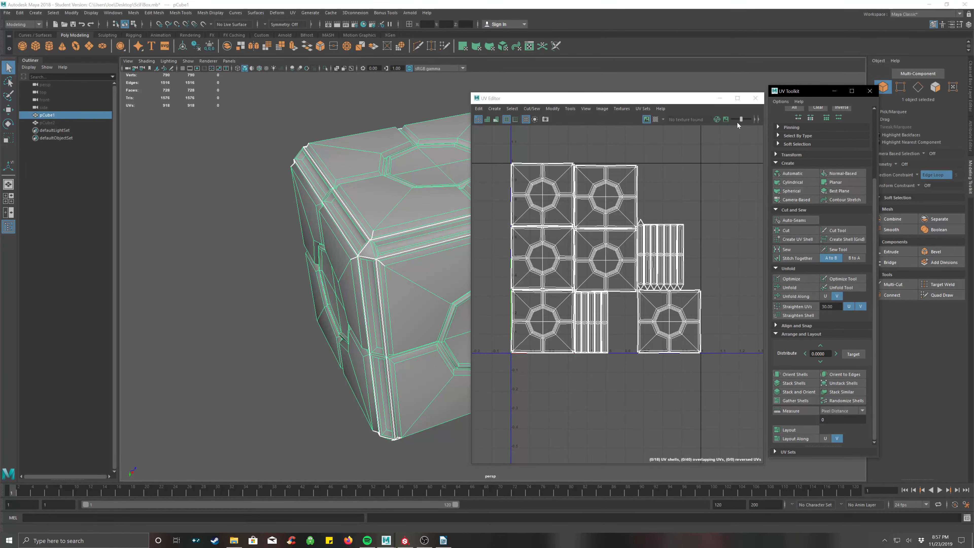
left_click(755, 98)
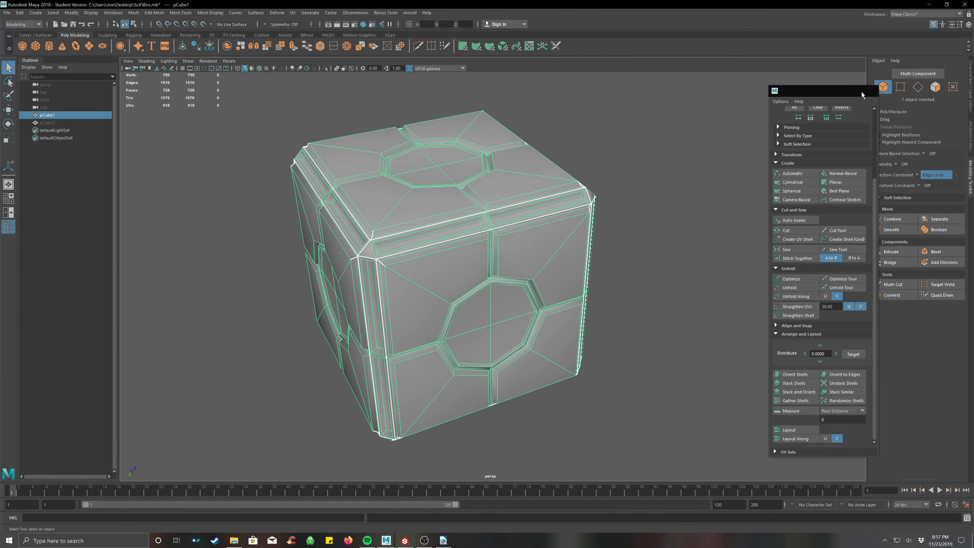
left_click(871, 91)
left_click(704, 211)
left_click_drag(416, 243, 434, 242, "alt")
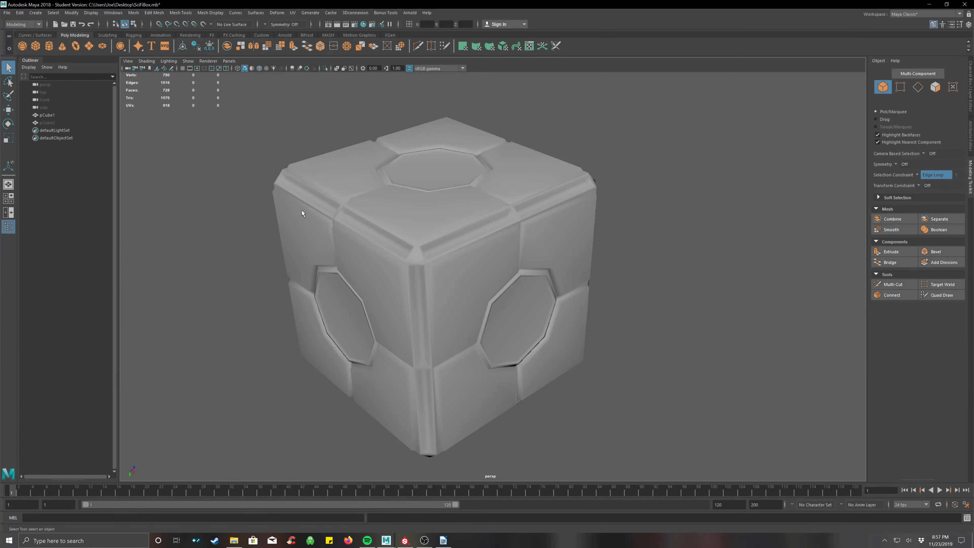
Step: Hide pCube1 and unhide pCube2 to display only the coloured high-poly cube
left_click(48, 115)
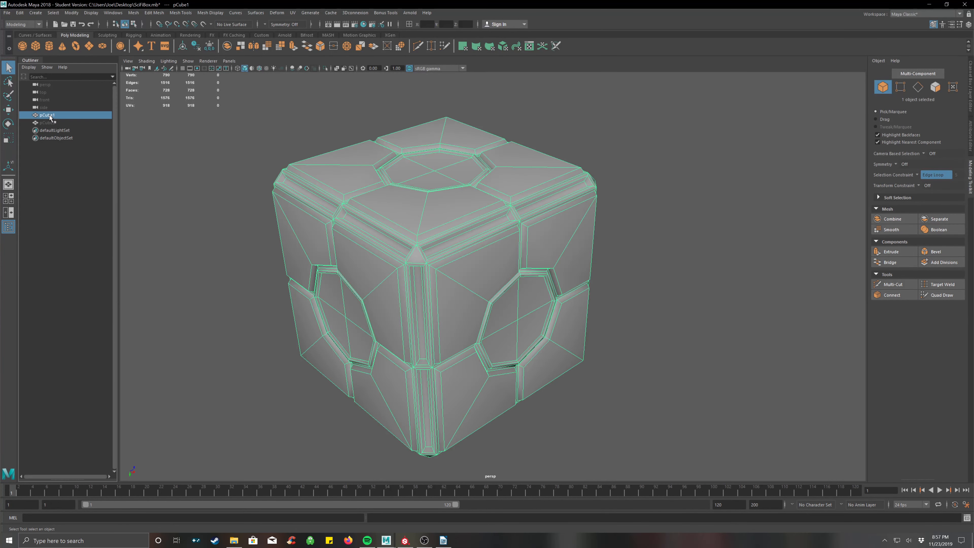
key("h")
left_click(47, 123)
key("h")
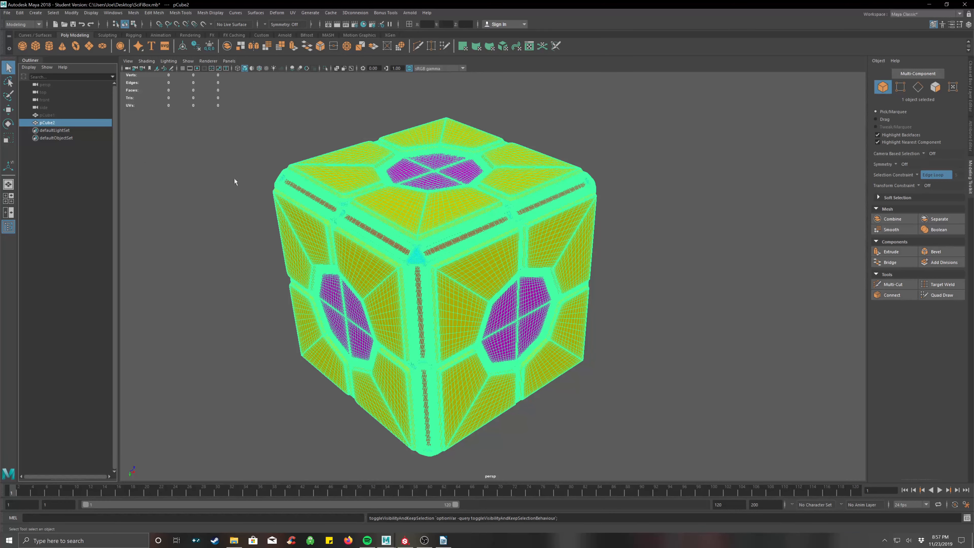
left_click(624, 245)
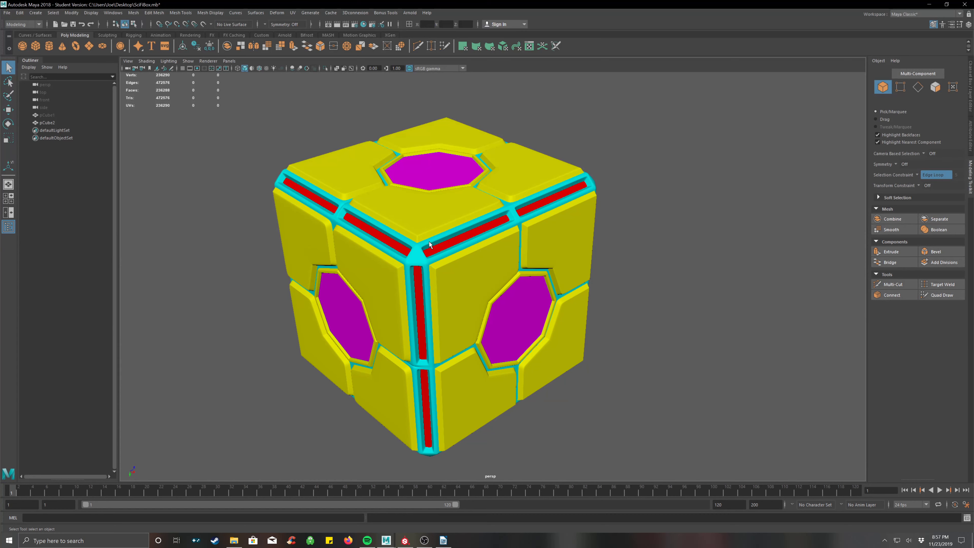
Step: Unhide pCube1 and export only pCube2 to the Desktop as FBX, replacing SciCube_high.fbx
left_click(47, 115)
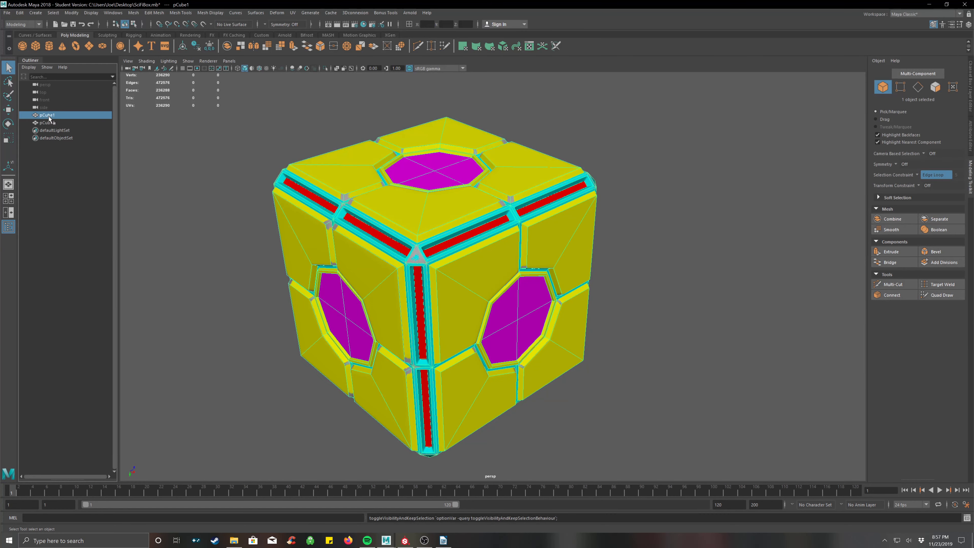
left_click(613, 240)
left_click(385, 240)
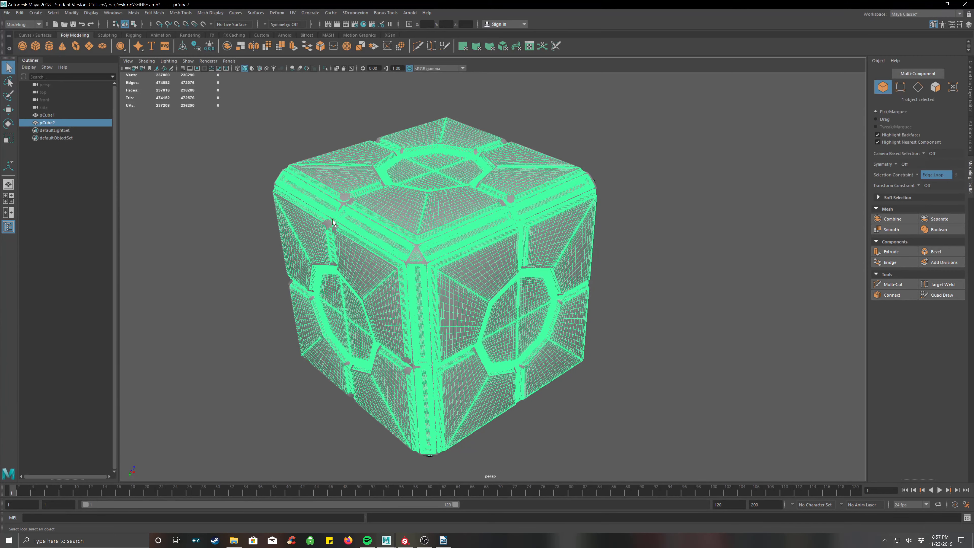
left_click(7, 12)
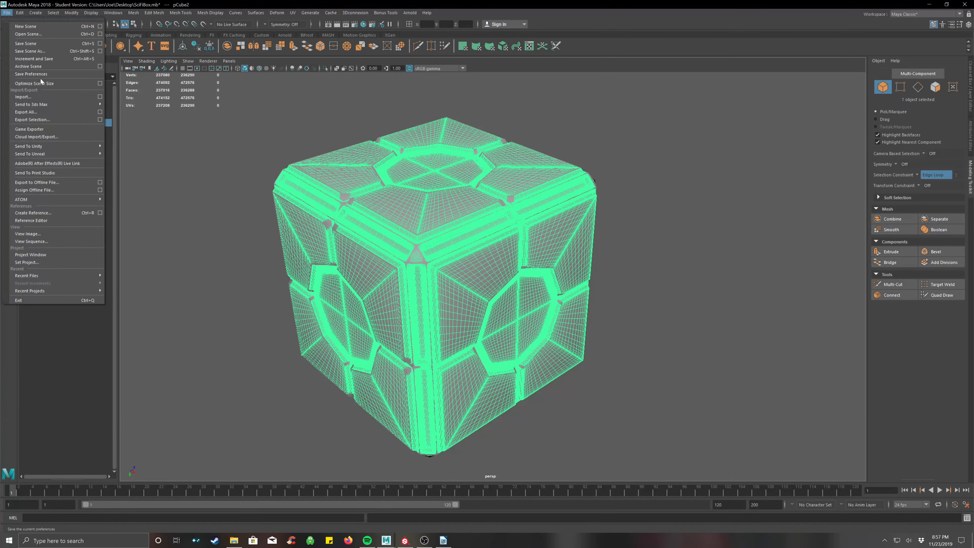
left_click(51, 121)
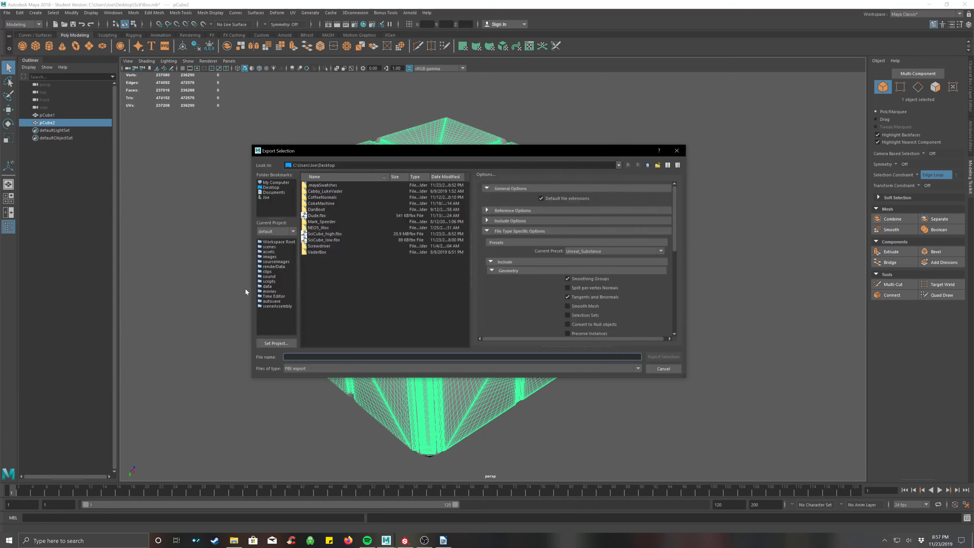
left_click(317, 234)
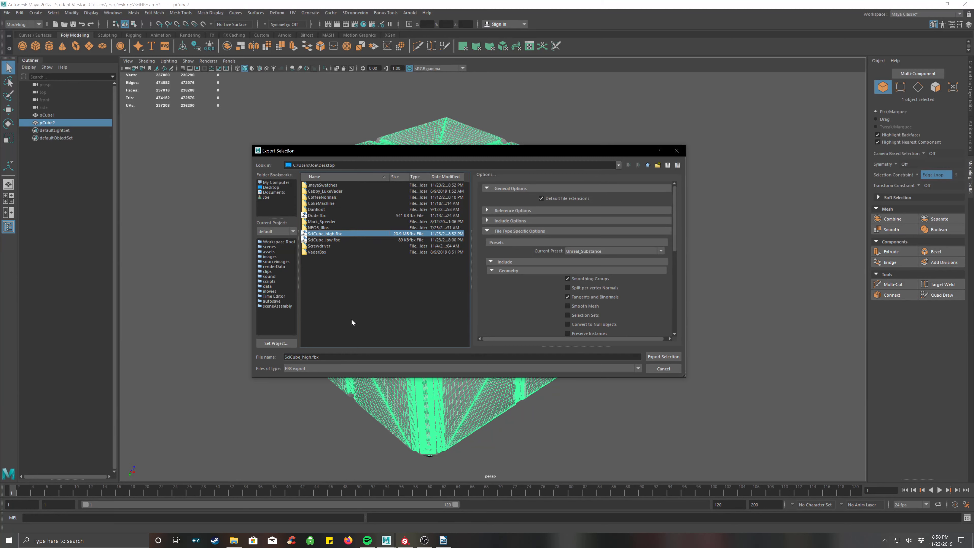
left_click(317, 366)
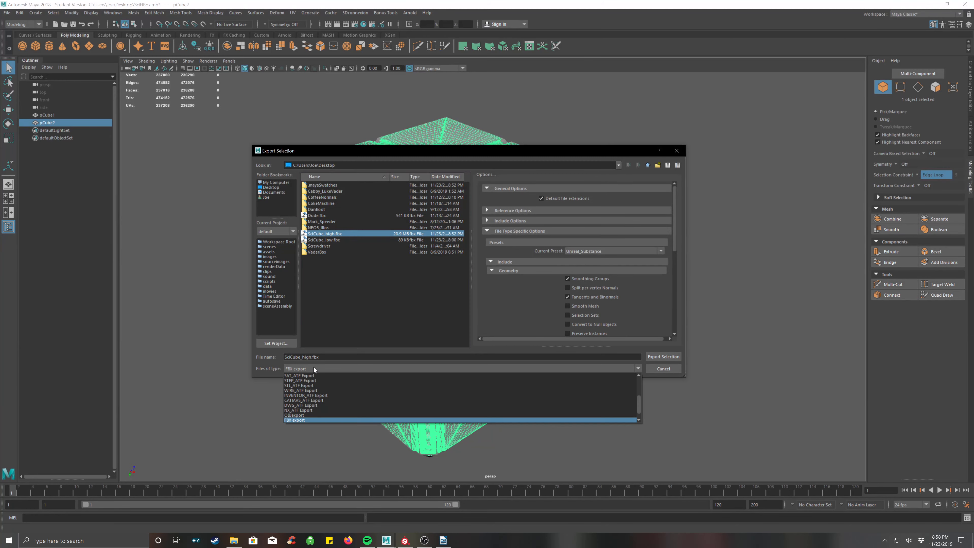
left_click(314, 420)
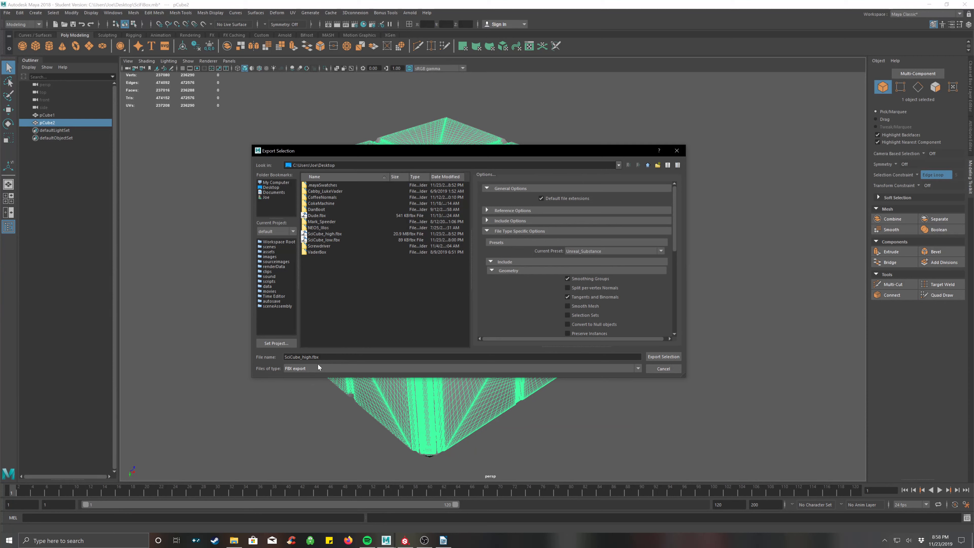
left_click(327, 235)
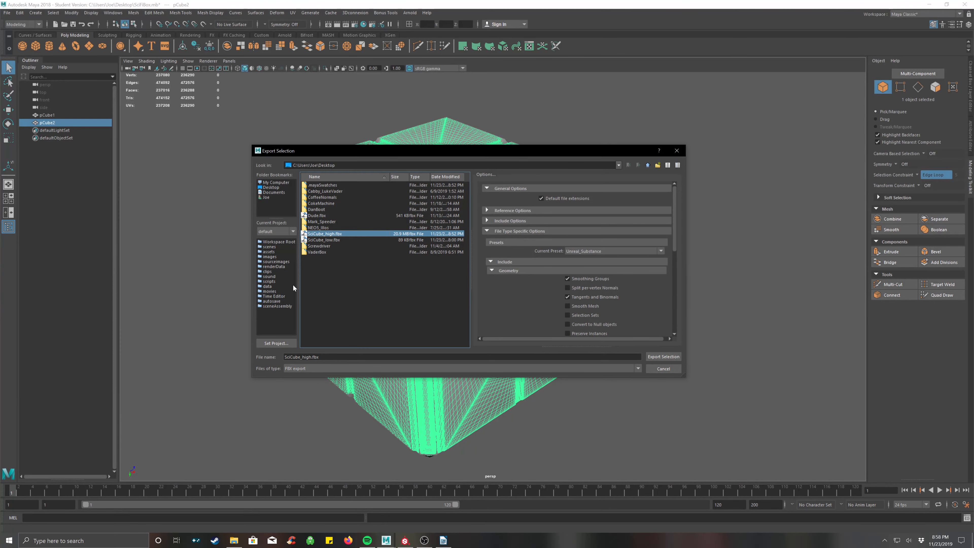
left_click(665, 357)
left_click(453, 275)
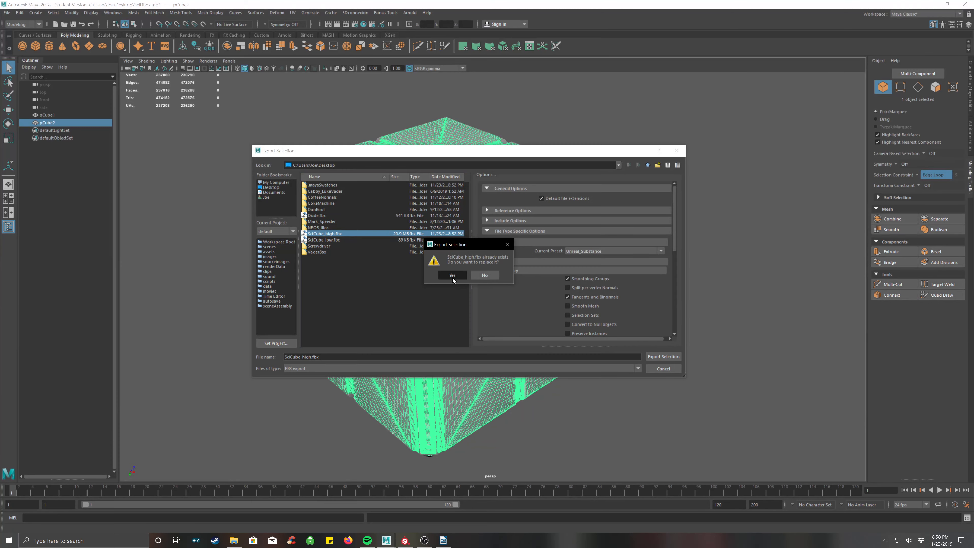
Step: Export only pCube1 to the Desktop as FBX, replacing SciCube_low.fbx, and clear the selection
left_click(47, 116)
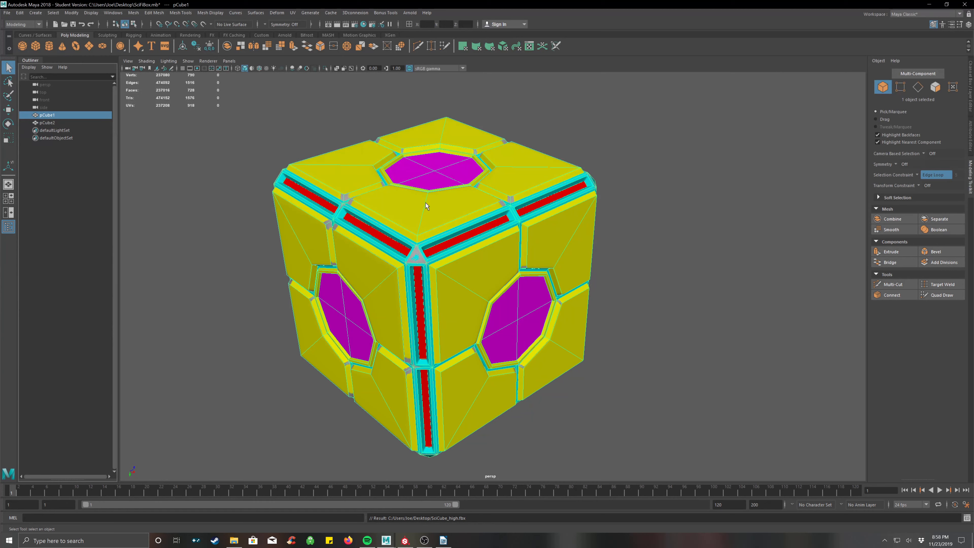
left_click(6, 12)
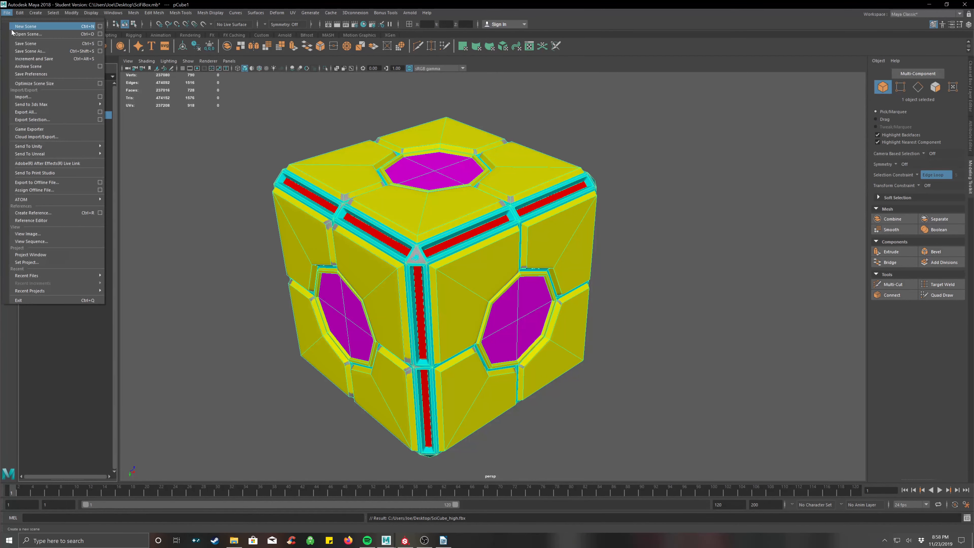
left_click(31, 120)
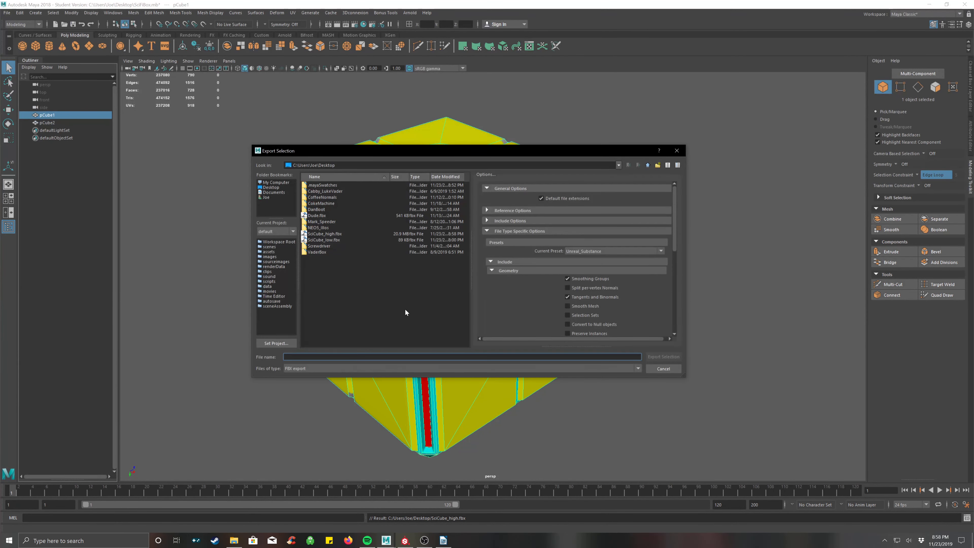
left_click(324, 240)
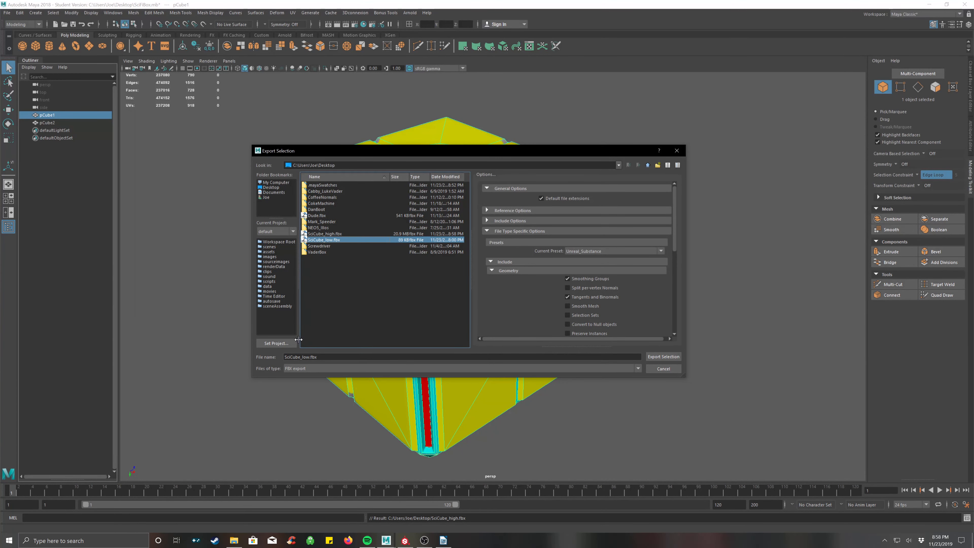
left_click(658, 358)
left_click(452, 276)
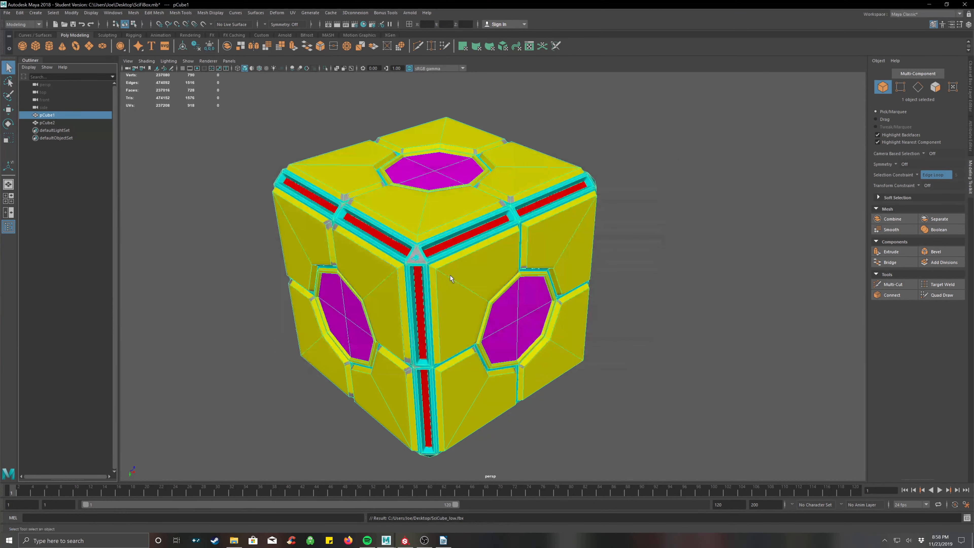
left_click(643, 308)
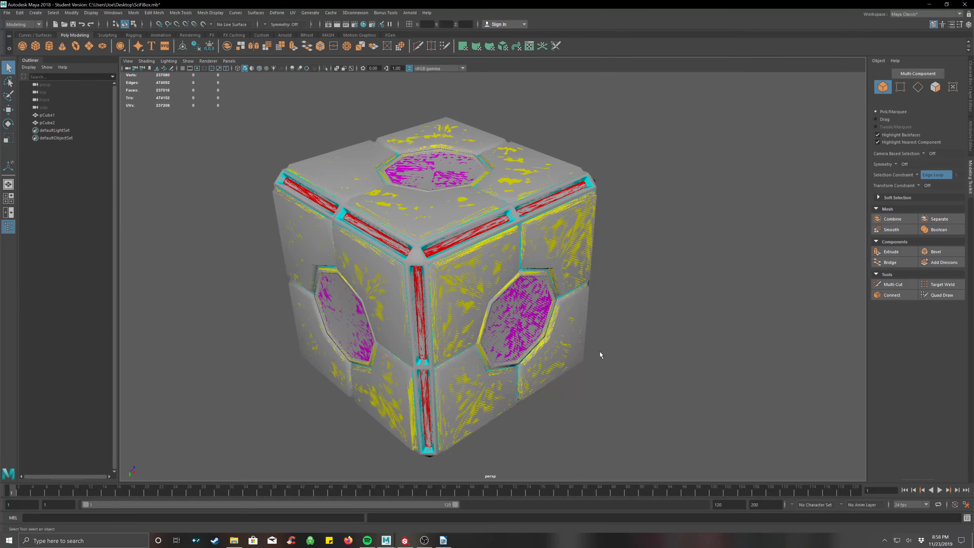
left_click_drag(455, 341, 442, 335, "alt")
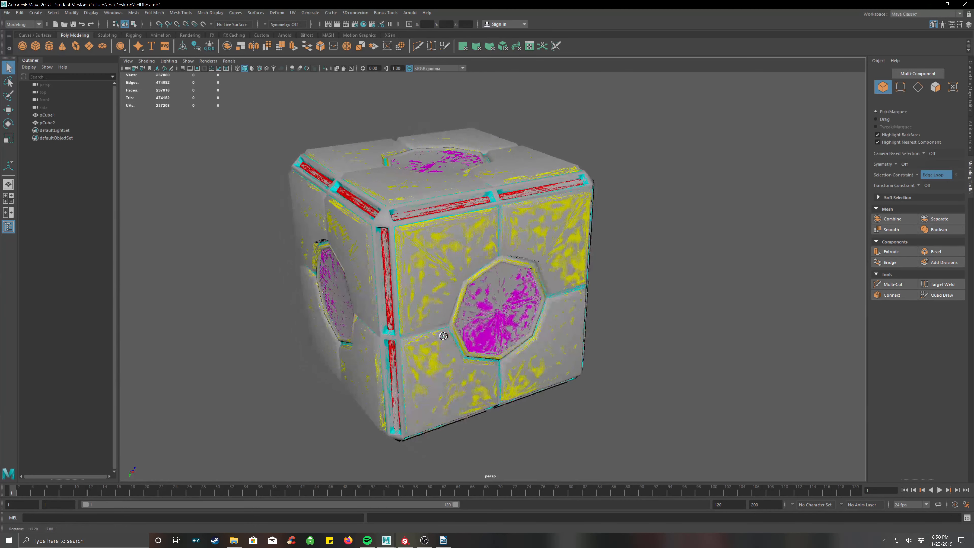
Step: Switch to Substance Painter and start a new project with the PBR - Metallic Roughness Alpha-test (allegorithmic) template
left_click(404, 541)
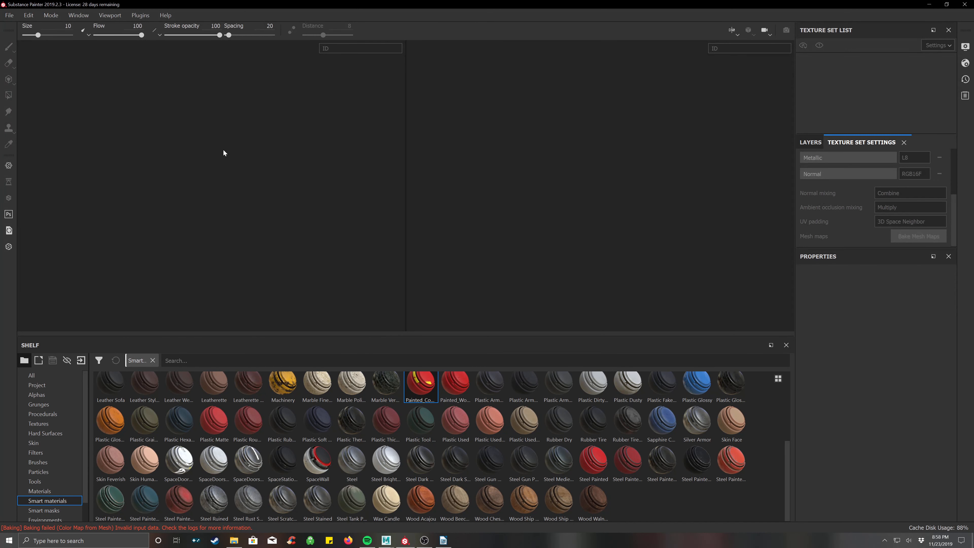
left_click(9, 15)
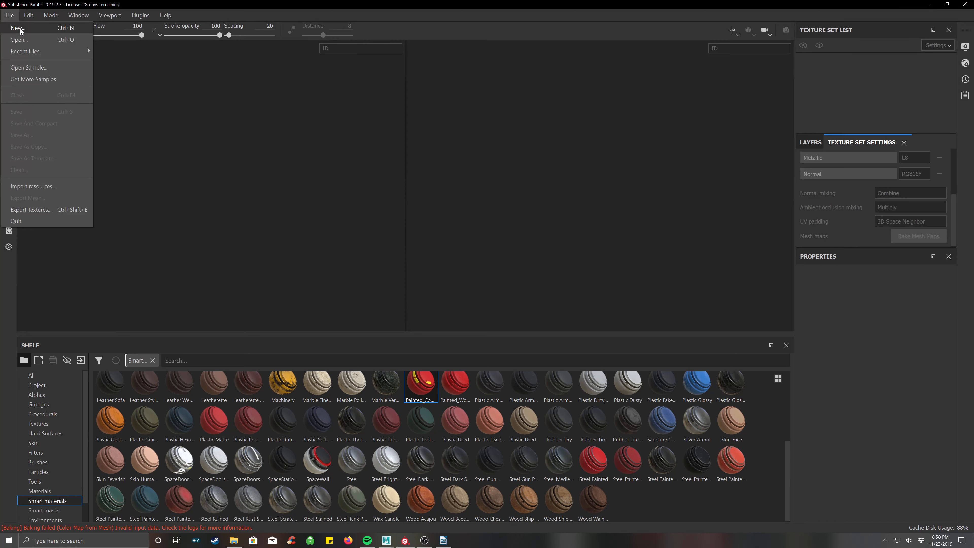
left_click(20, 29)
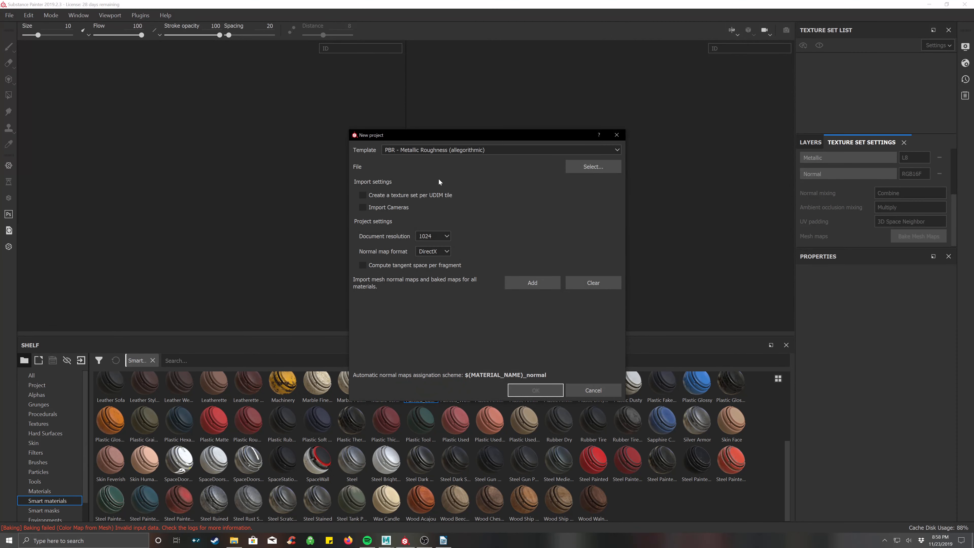
left_click(422, 151)
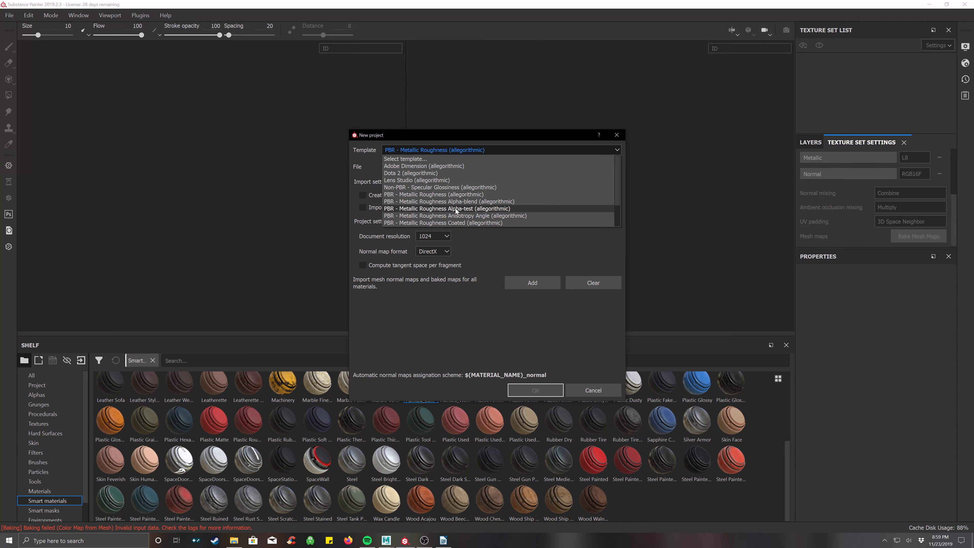
left_click(433, 192)
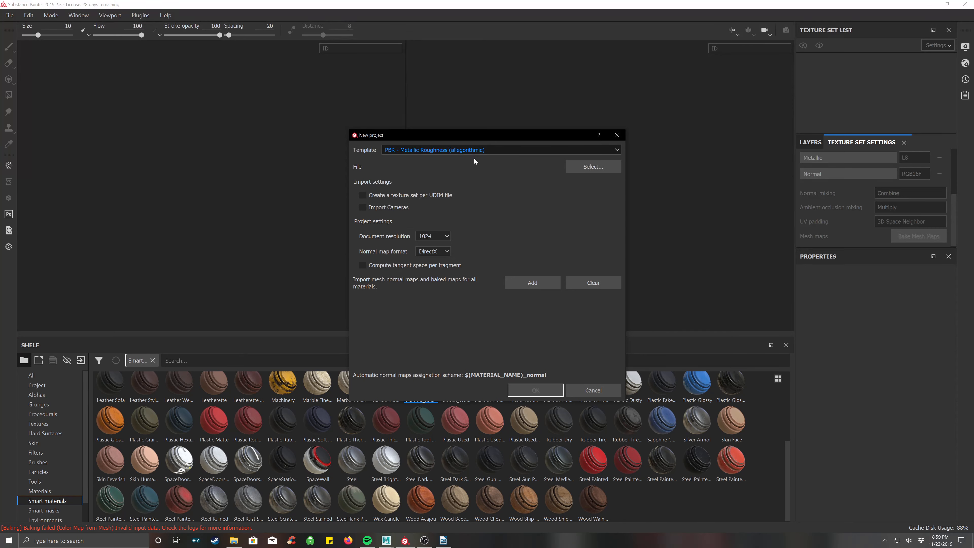
scroll(447, 155, "down", 1)
left_click(480, 151)
left_click(479, 151)
left_click(473, 150)
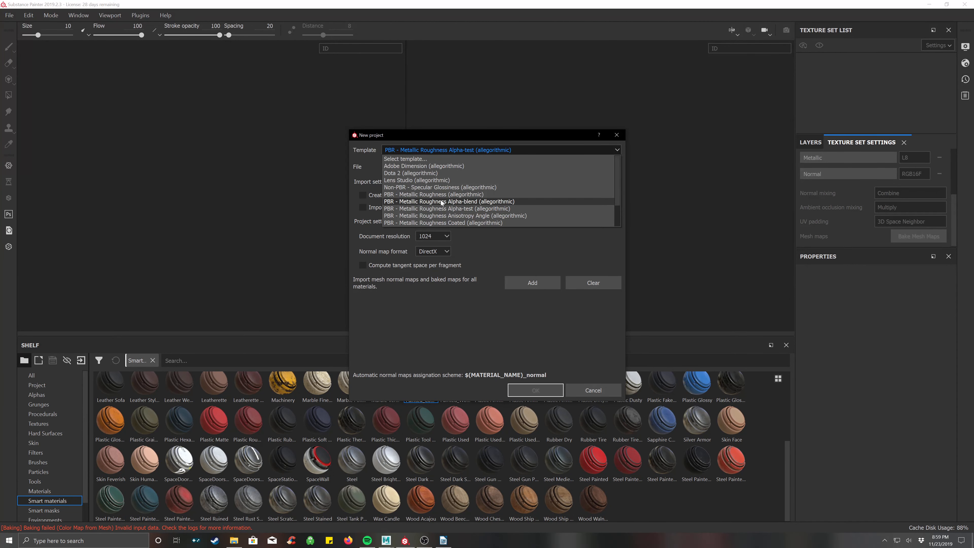
left_click(461, 211)
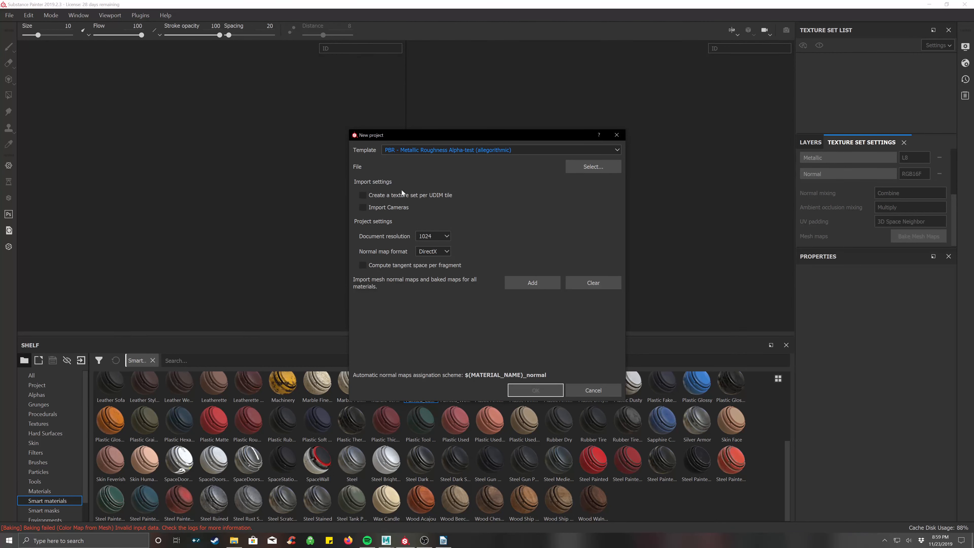
Step: Set the new project's document resolution to 4096
left_click(397, 211)
left_click(410, 191)
left_click(434, 235)
left_click(432, 281)
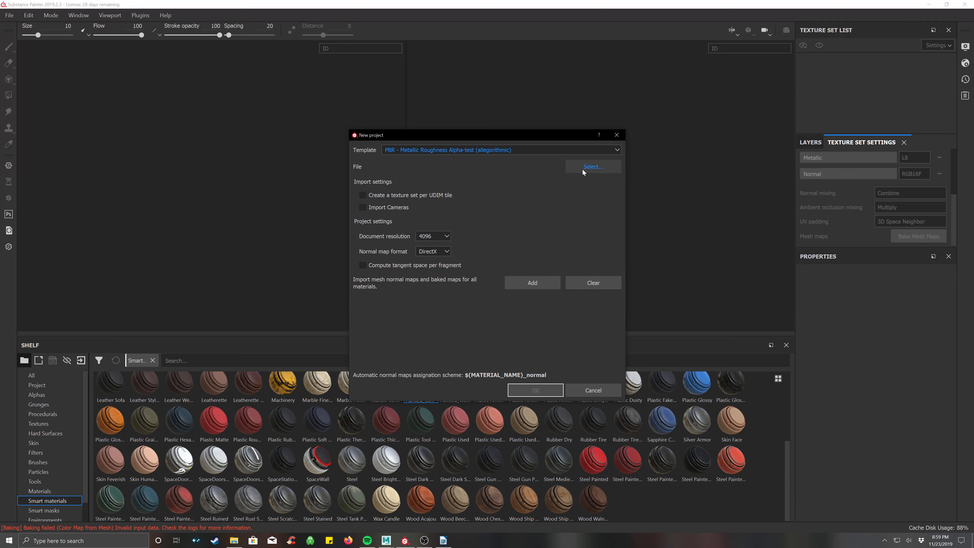
Step: Load SciCube_low.fbx from the Desktop as the project mesh and create the project
left_click(591, 167)
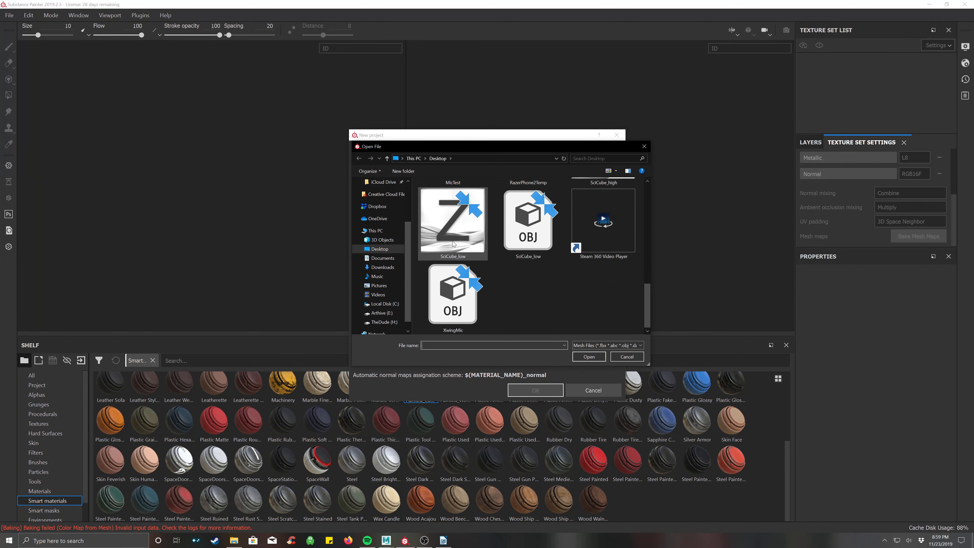
left_click(461, 230)
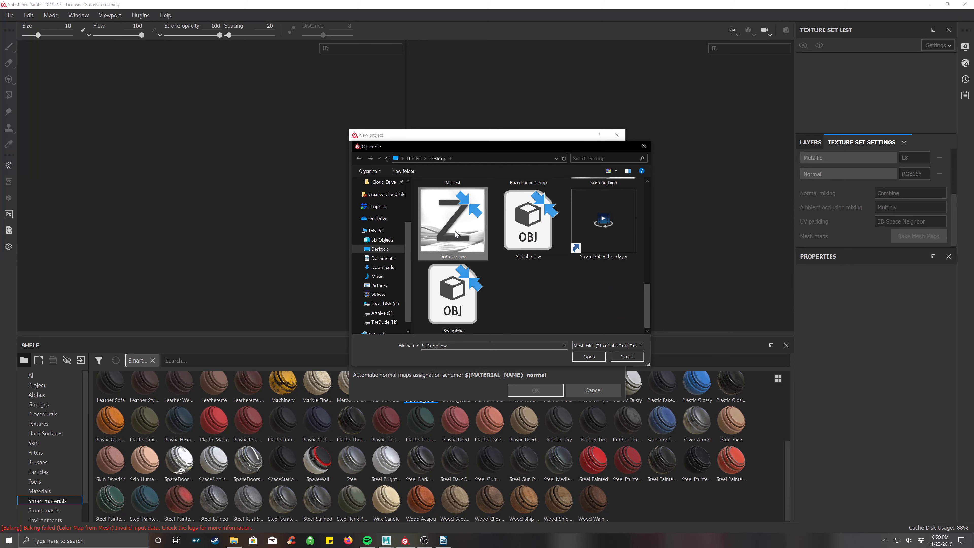
left_click(587, 357)
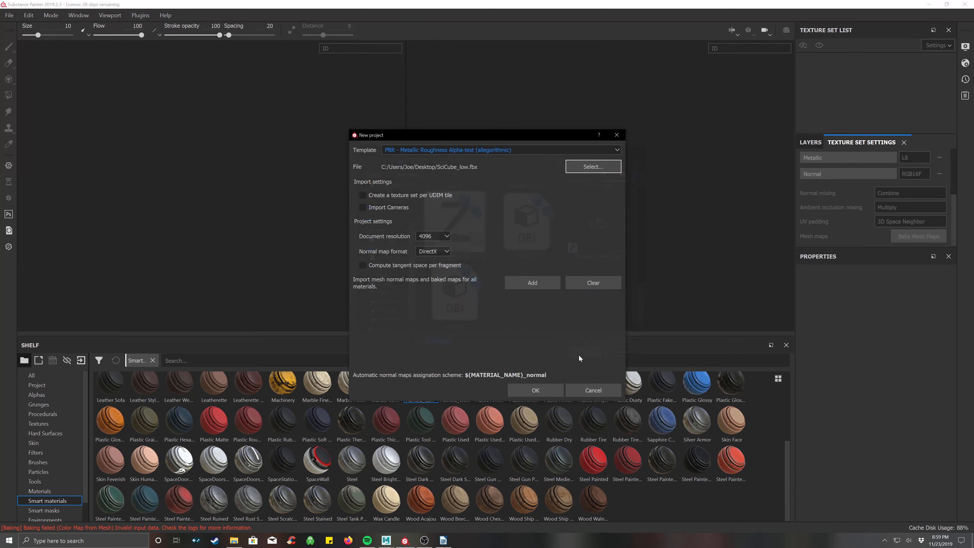
left_click(535, 389)
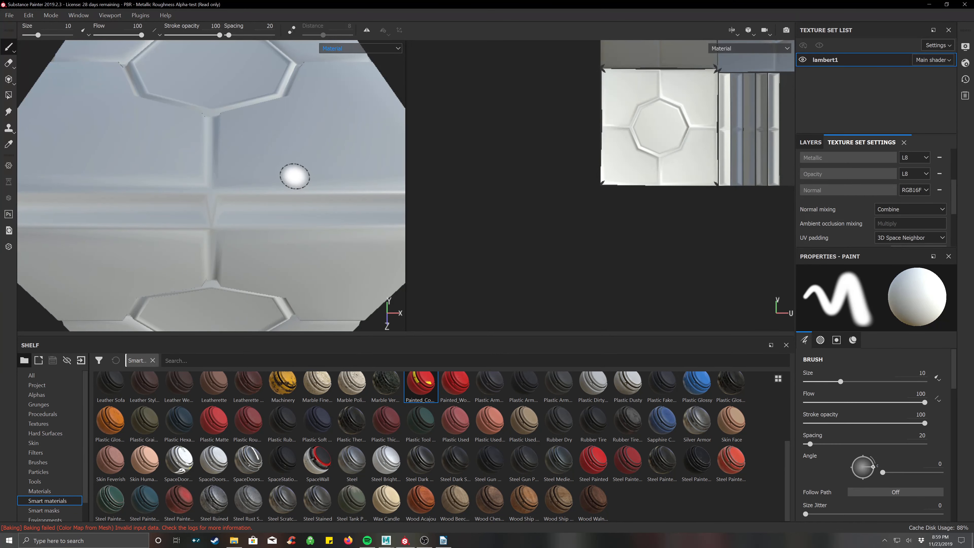
Step: Examine the imported low-poly cube in the 3D view and its full UV layout in the 2D view
left_click_drag(319, 211, 269, 182, "alt")
middle_click_drag(335, 235, 239, 168, "alt")
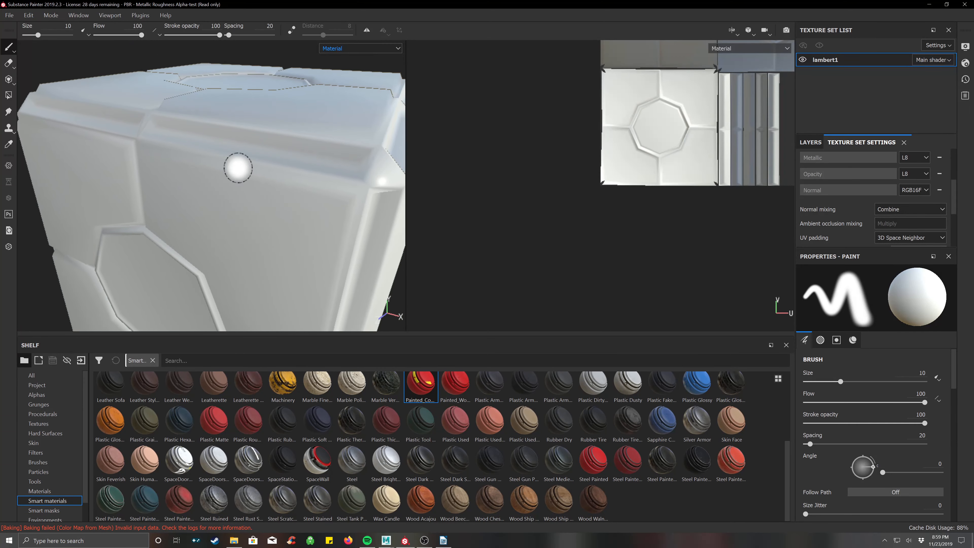
scroll(250, 181, "down", 5)
left_click_drag(277, 224, 265, 250, "alt")
mouse_move(248, 213)
left_mouse_down("alt")
mouse_move(259, 172)
mouse_move(284, 160)
mouse_move(276, 168)
left_mouse_up("alt")
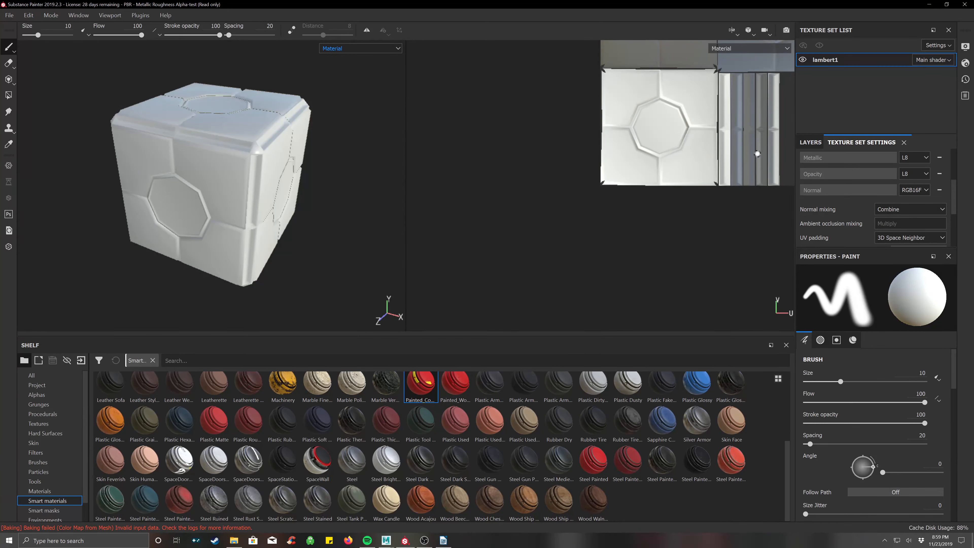
scroll(652, 215, "down", 6)
middle_click_drag(704, 174, 661, 213)
scroll(645, 201, "up", 3)
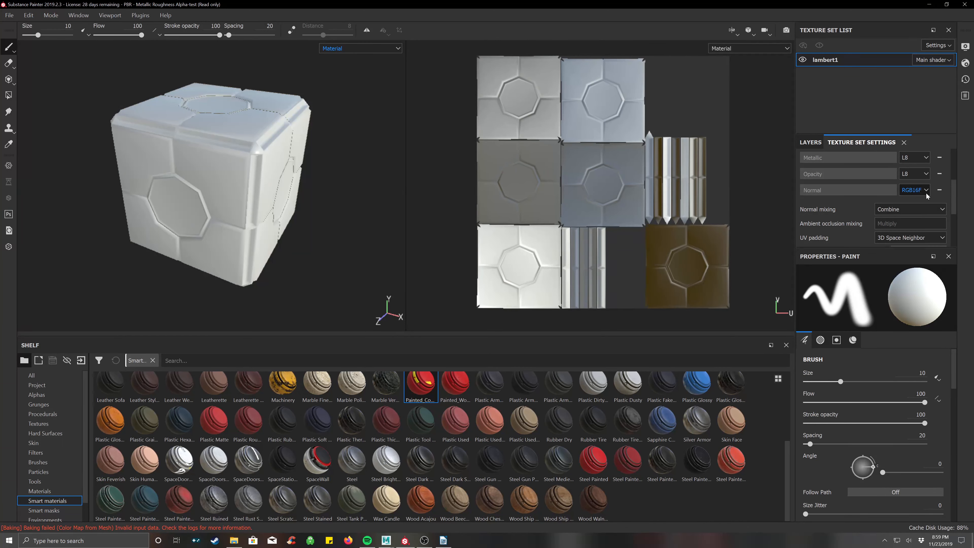
Step: Bake all lambert1 mesh maps at 1024 output size, using the low-poly mesh as the high-poly mesh
scroll(914, 199, "down", 3)
scroll(914, 197, "up", 1)
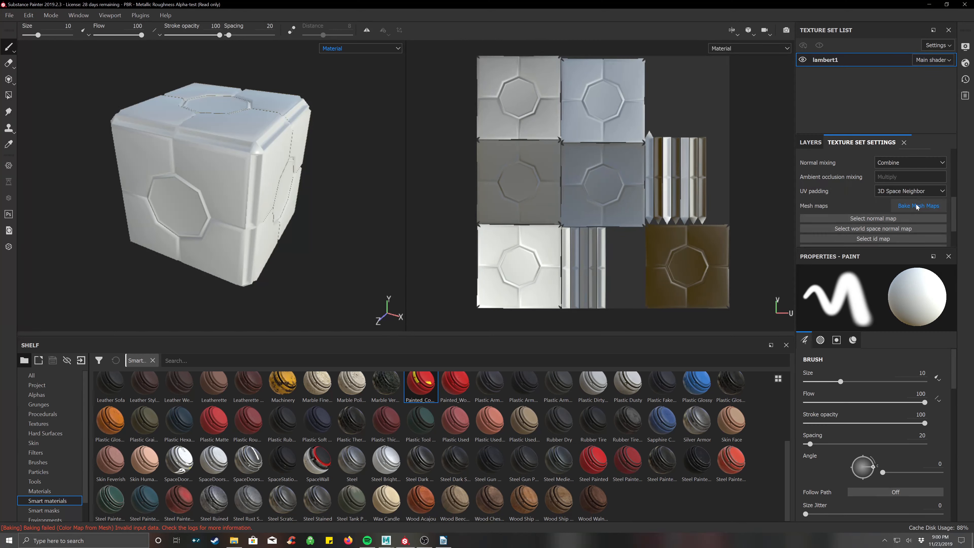
left_click(916, 206)
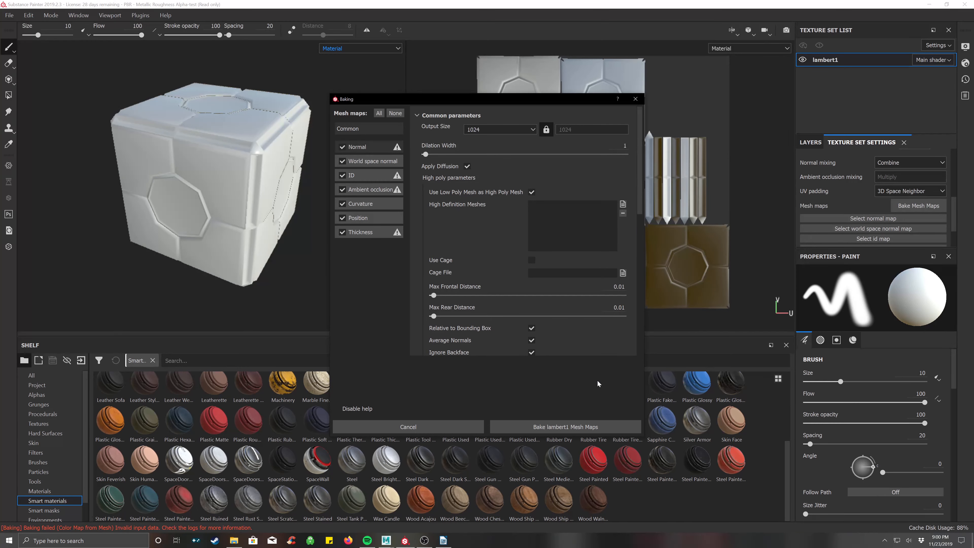
left_click(555, 426)
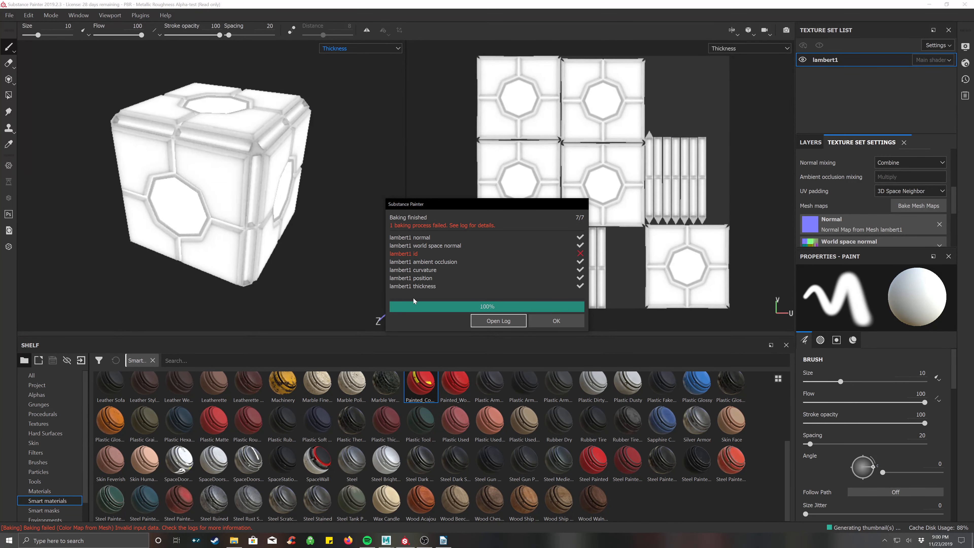
left_click(561, 322)
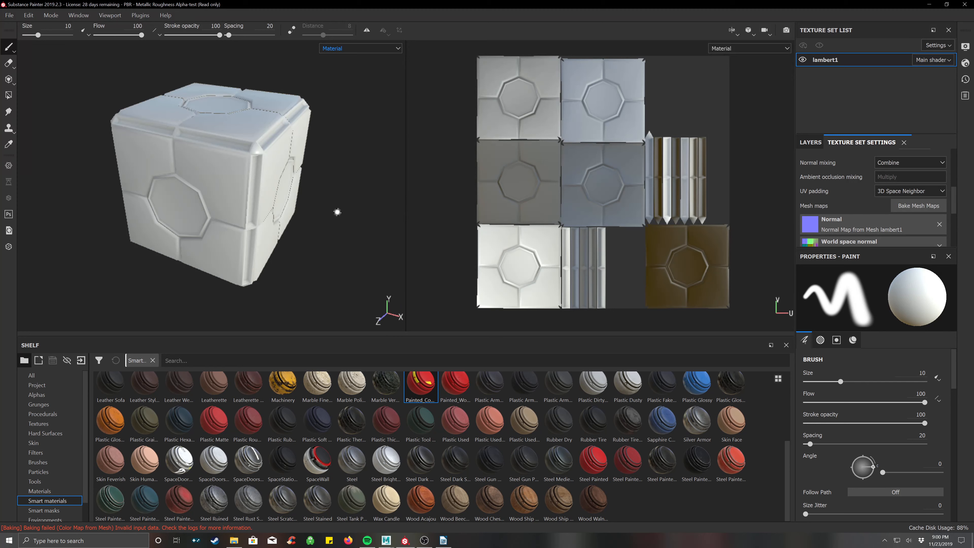
Step: Display the baked Ambient occlusion map on the cube, followed by the baked Normal mesh map
mouse_move(317, 189)
left_mouse_down("alt")
mouse_move(332, 238)
mouse_move(315, 191)
left_mouse_up("alt")
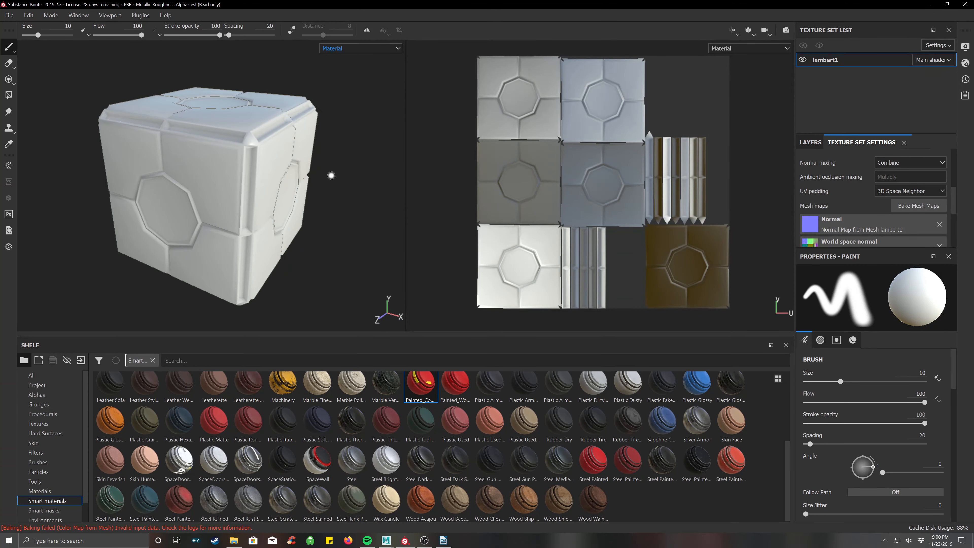
left_click(337, 48)
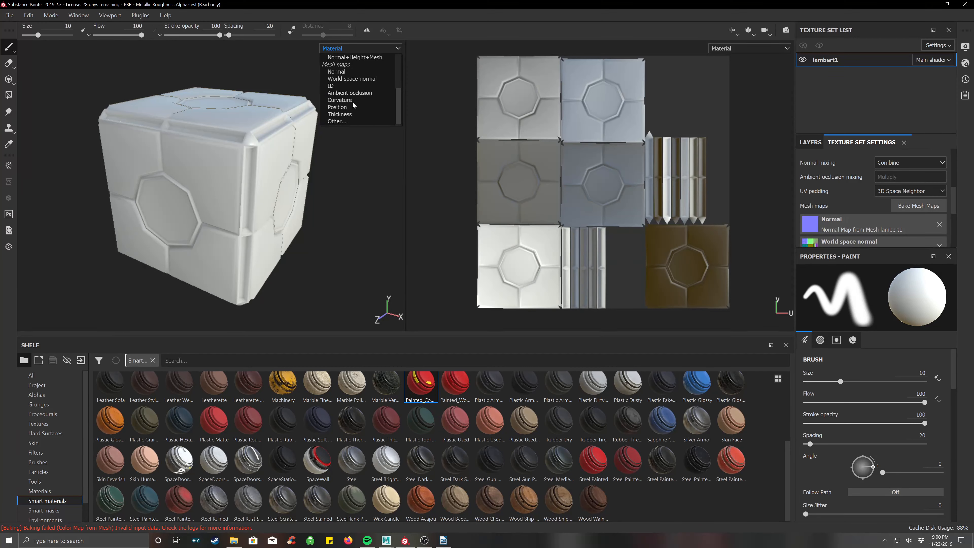
left_click(349, 93)
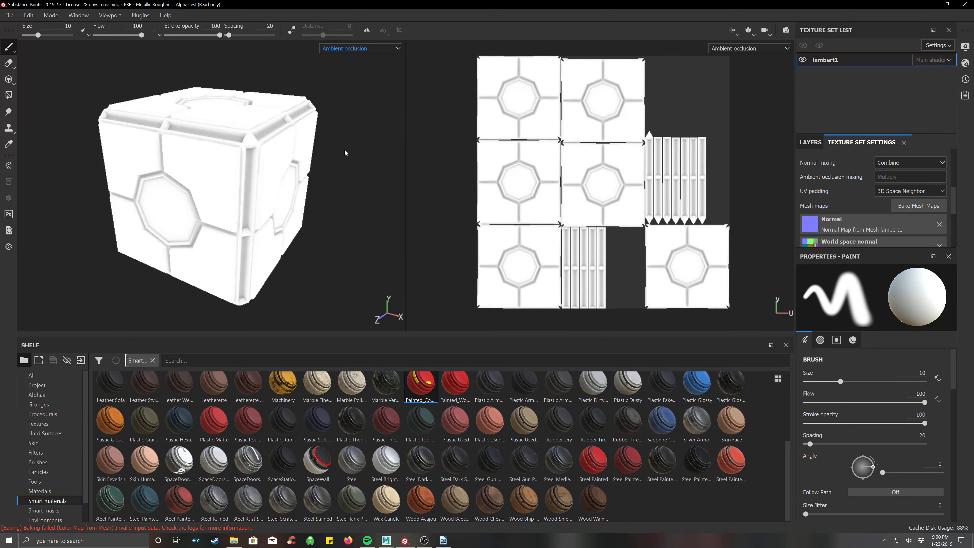
mouse_move(344, 149)
left_mouse_down("alt")
mouse_move(330, 152)
mouse_move(281, 113)
mouse_move(343, 166)
mouse_move(353, 163)
mouse_move(347, 144)
mouse_move(348, 160)
left_mouse_up("alt")
left_click(342, 48)
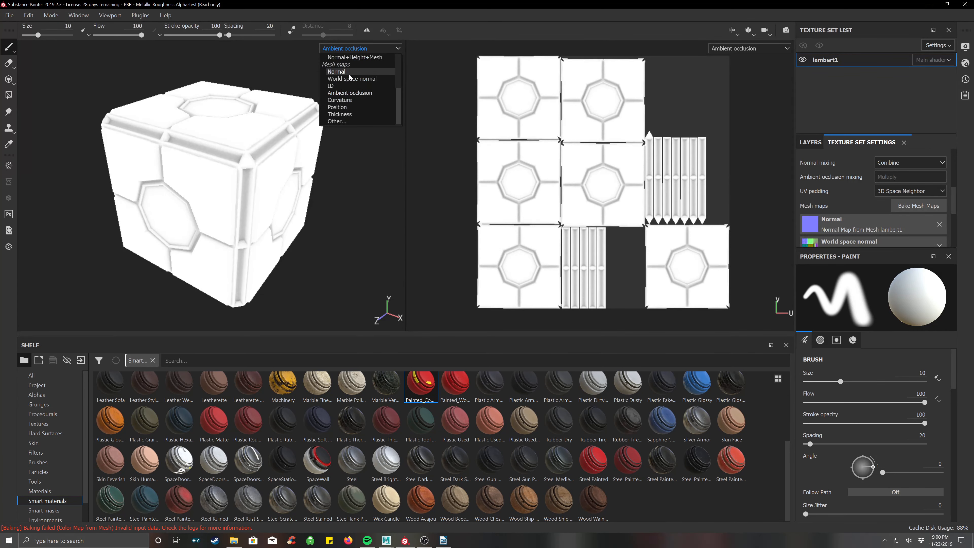
left_click(353, 73)
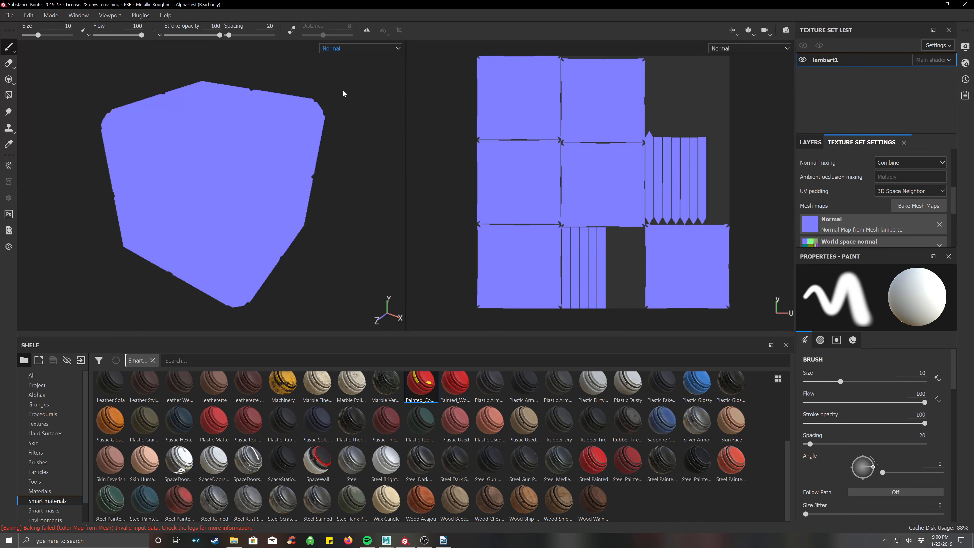
Step: Inspect the World space normal and Thickness mesh maps, and return the viewport display to Material
left_click(347, 48)
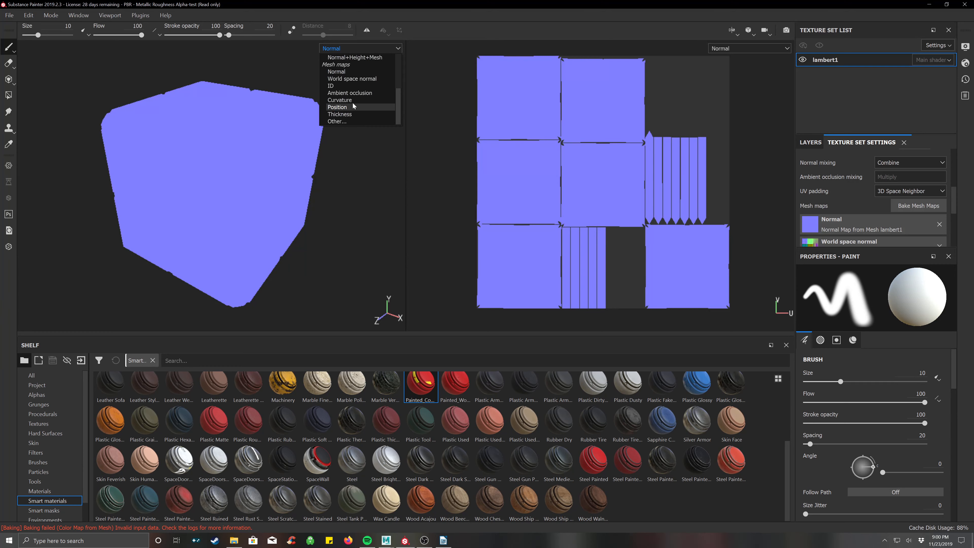
left_click(352, 78)
left_click(353, 50)
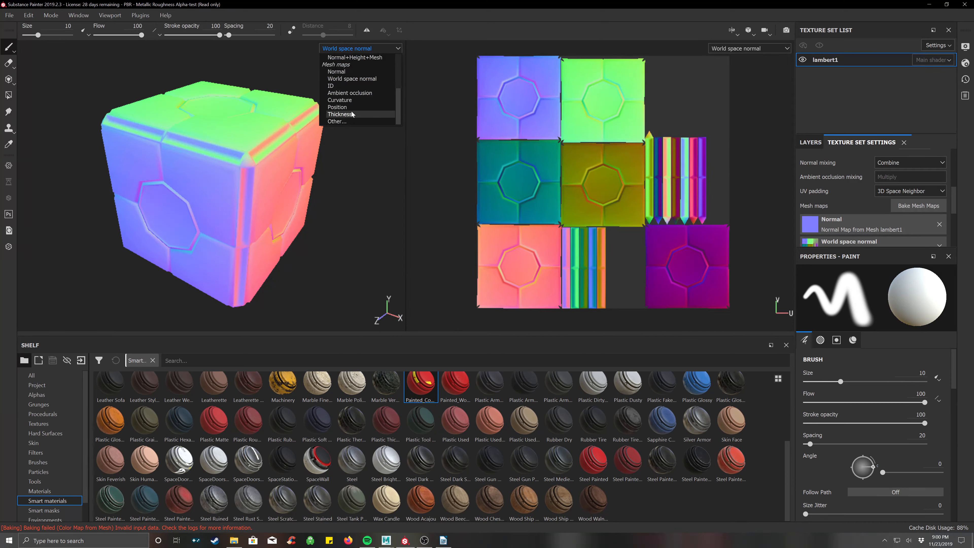
left_click(339, 114)
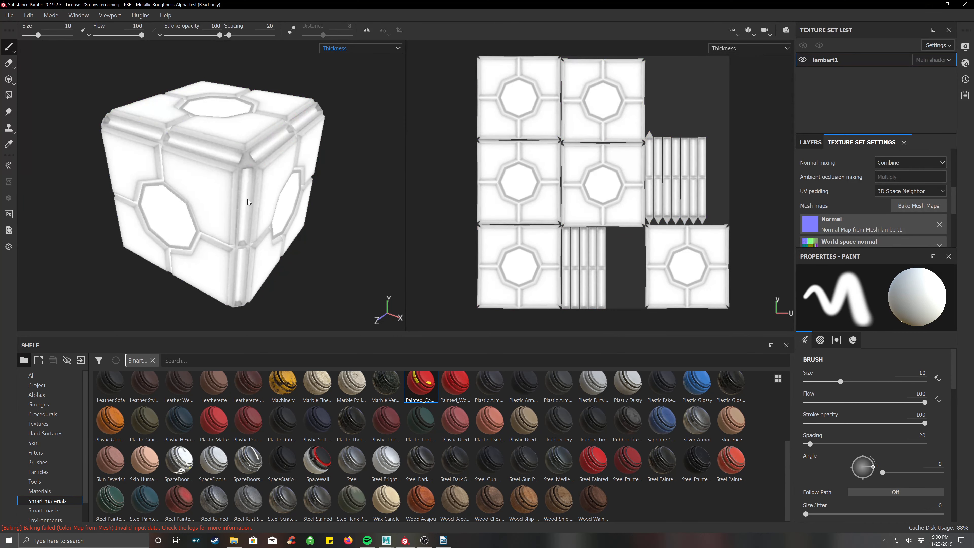
left_click(336, 50)
scroll(347, 115, "up", 3)
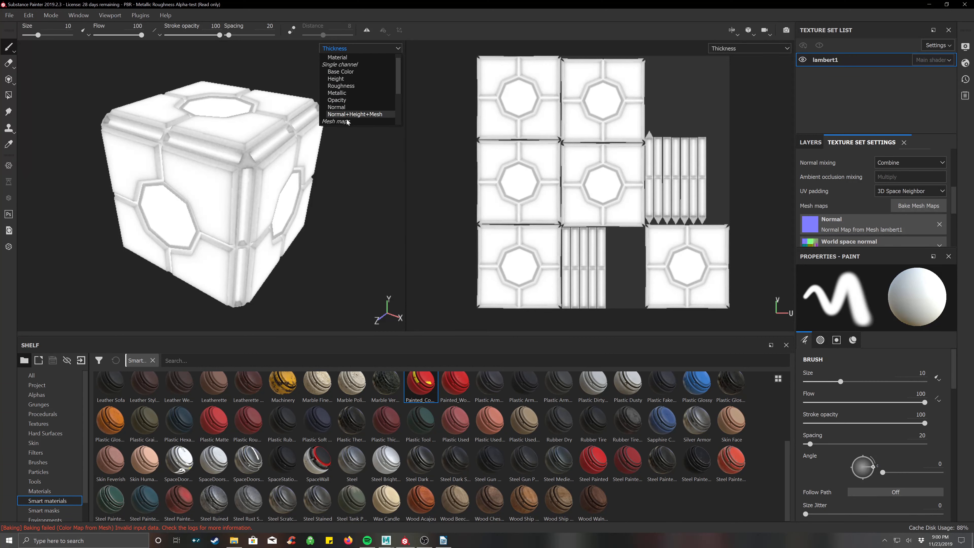
left_click(352, 58)
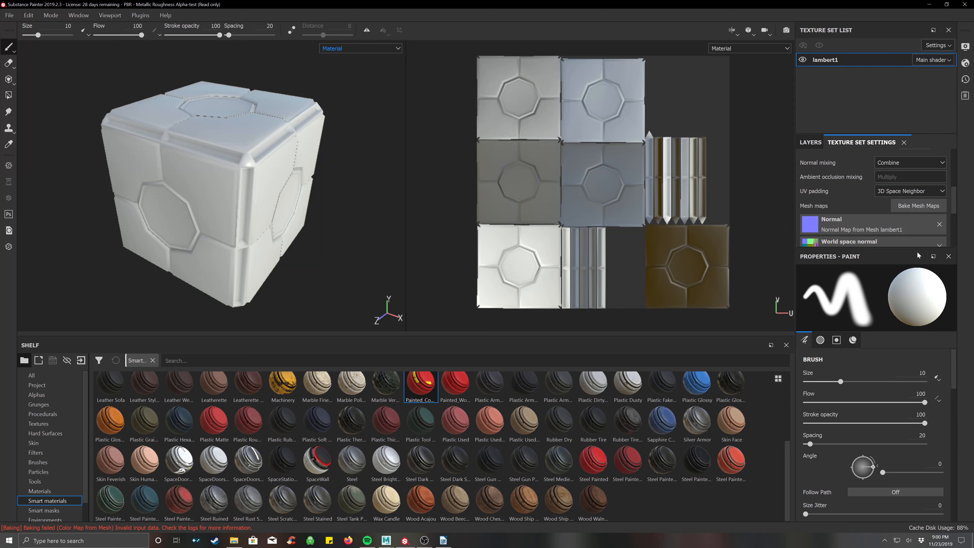
Step: Reopen the mesh map baking settings and set the output size to 4096
left_click(918, 207)
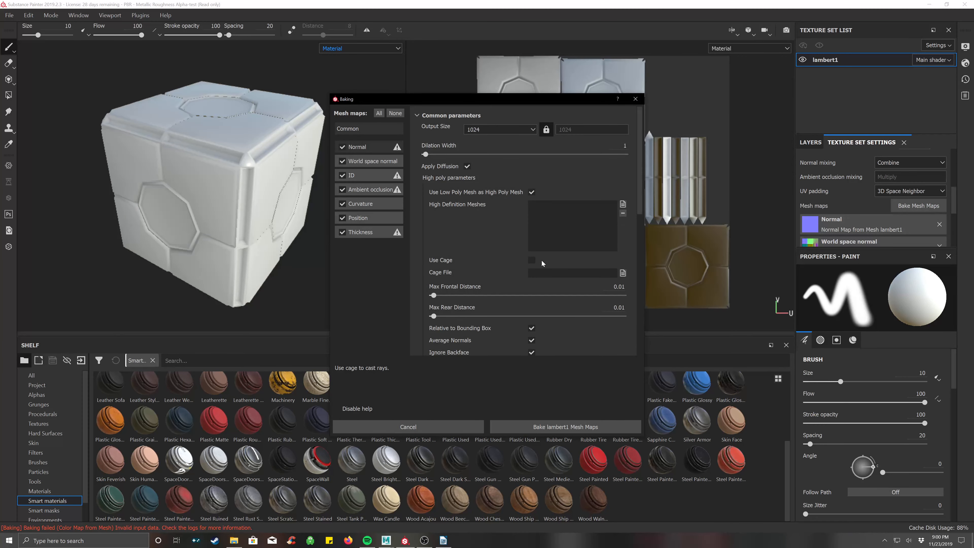
left_click(498, 130)
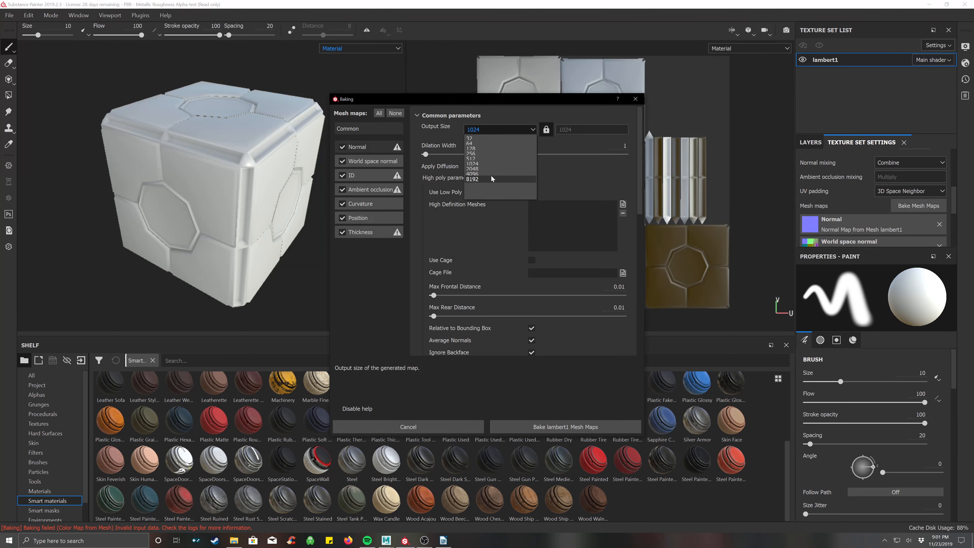
left_click(491, 173)
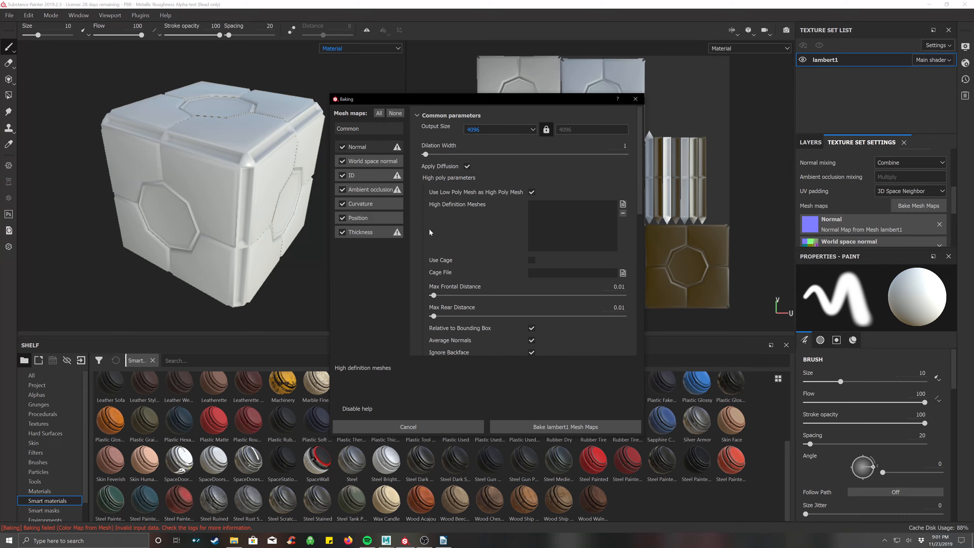
Step: Disable Use Low Poly Mesh as High Poly Mesh and add SciCube_high from the Desktop as the high definition mesh
left_click(531, 192)
left_click(623, 205)
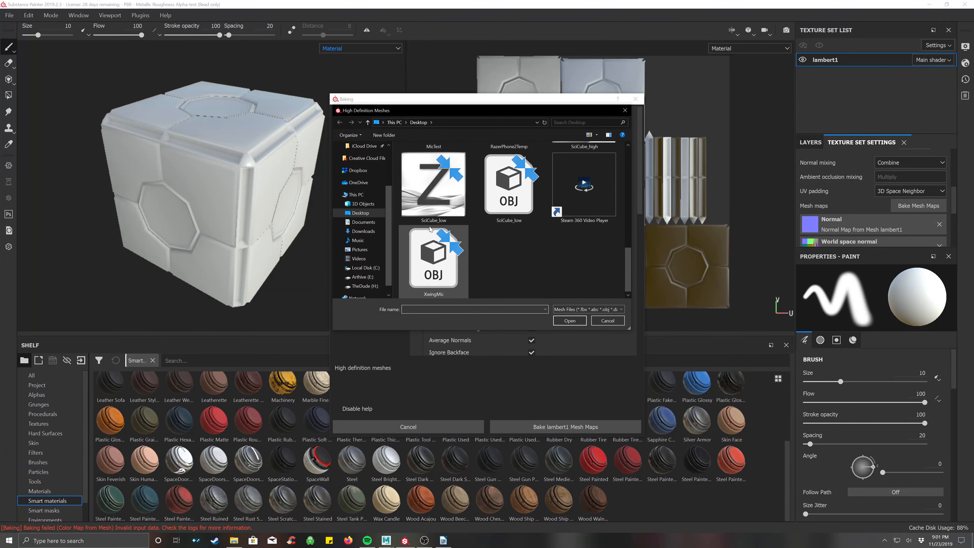
scroll(510, 230, "up", 2)
left_click(577, 197)
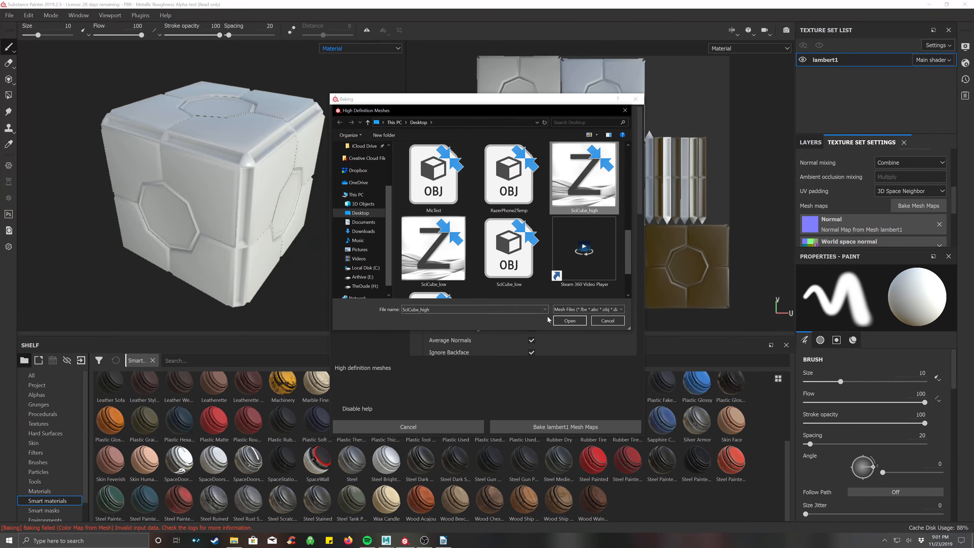
left_click(569, 321)
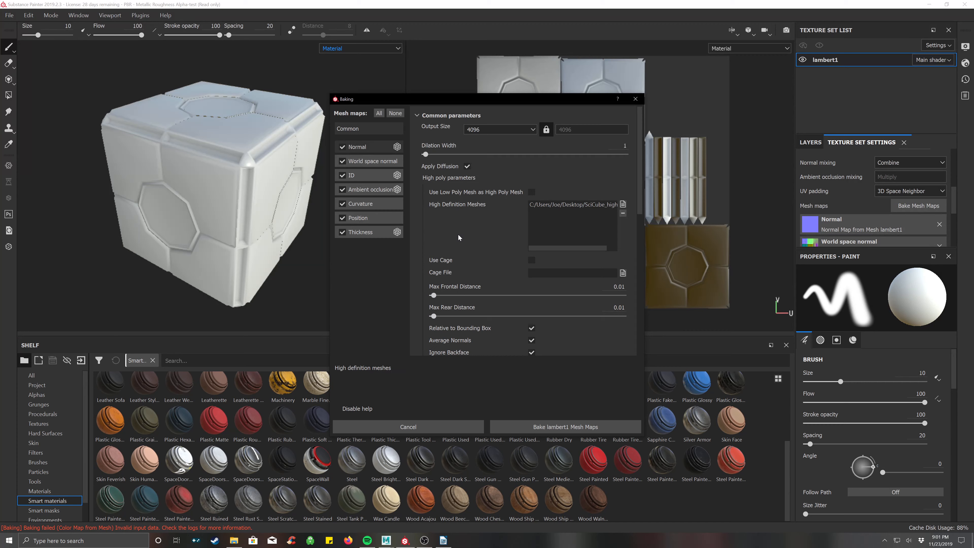
Step: Set the ID baker's color source to Material Color in the mesh map baking settings
scroll(480, 306, "down", 5)
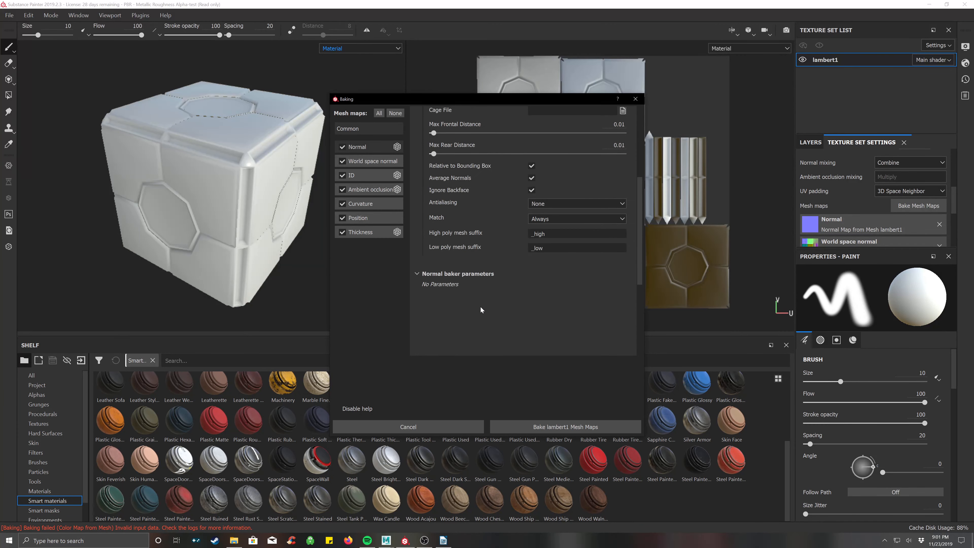
scroll(480, 306, "up", 5)
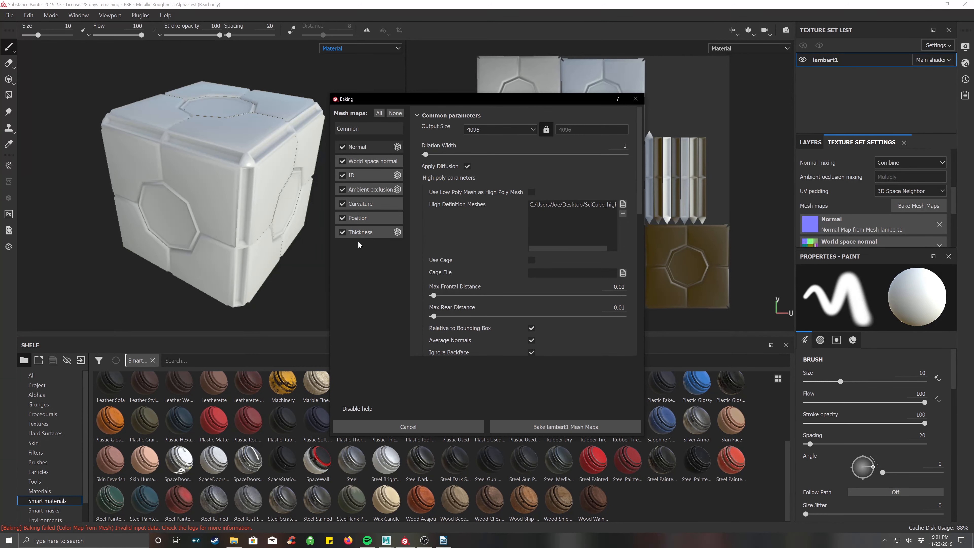
left_click(364, 177)
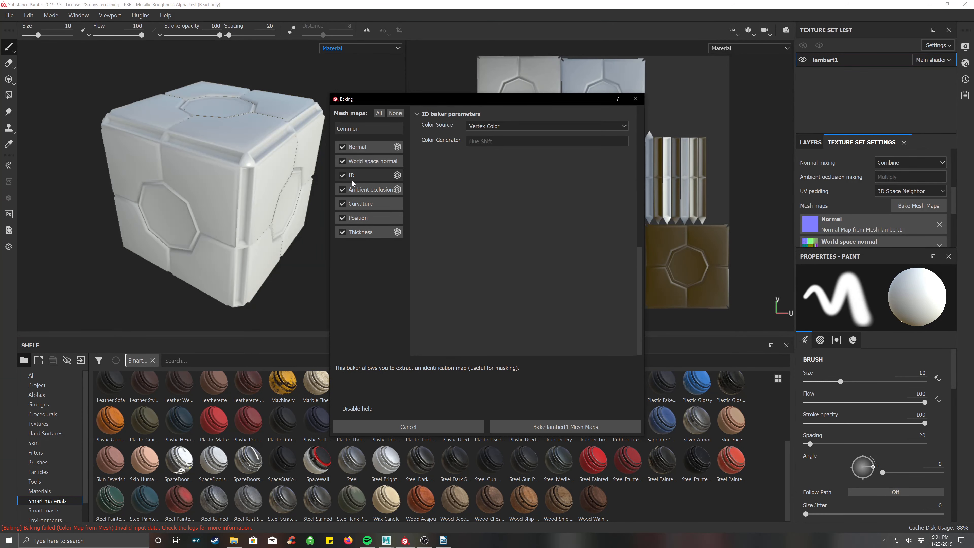
left_click(501, 128)
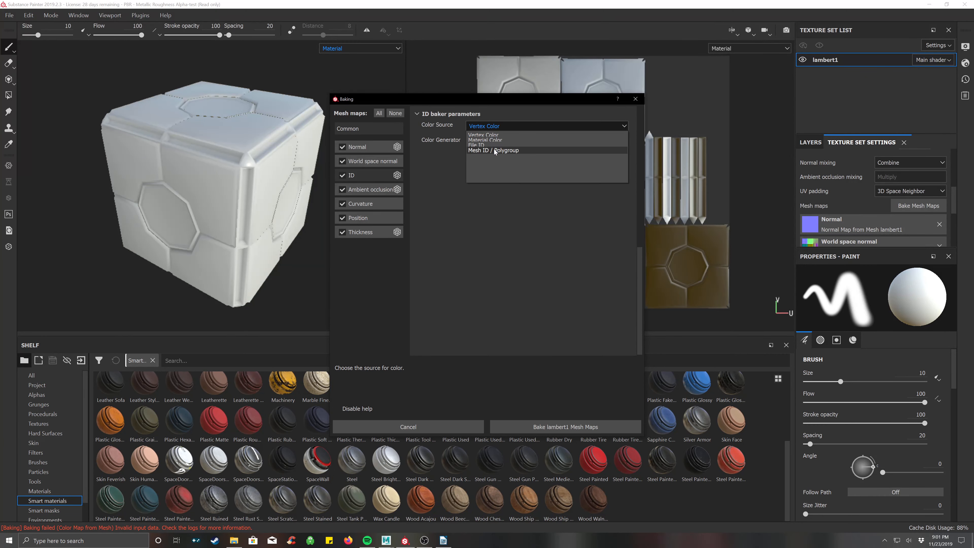
left_click(494, 139)
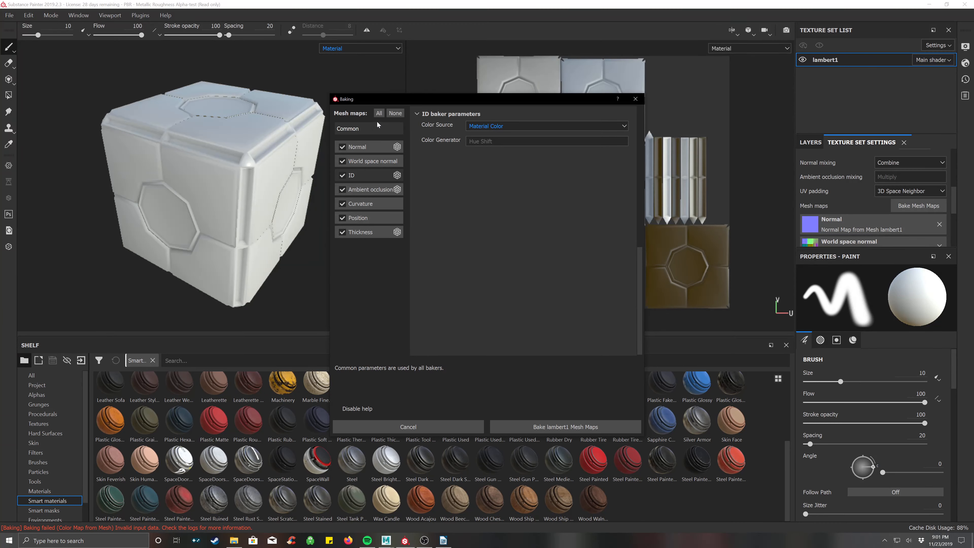
Step: Review the common baking parameters, bake all lambert1 mesh maps, and dismiss the baking report
left_click(364, 129)
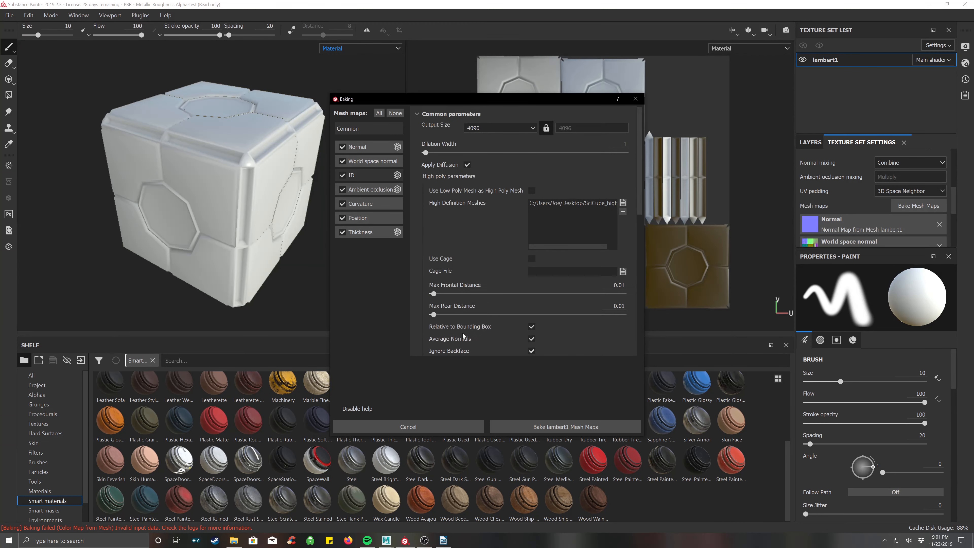
left_click(568, 426)
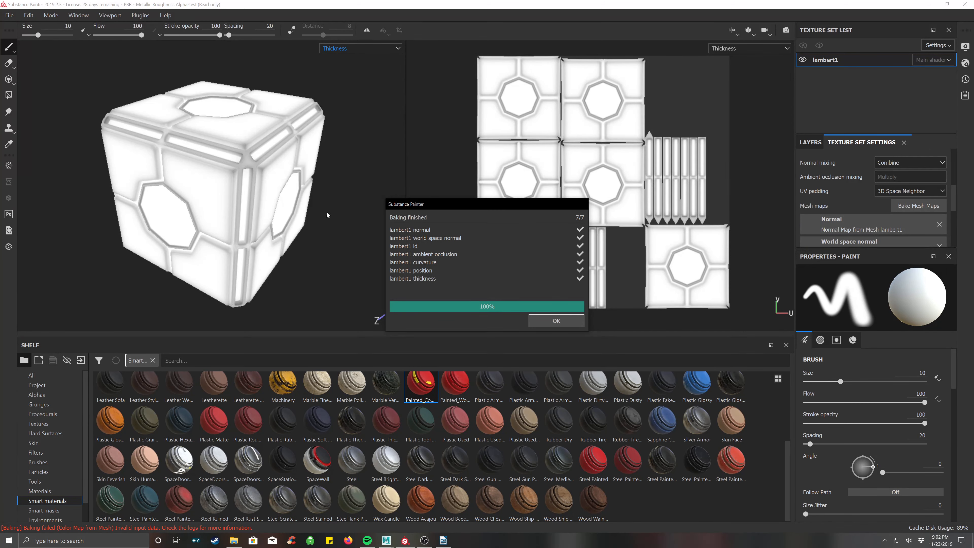
left_click(556, 320)
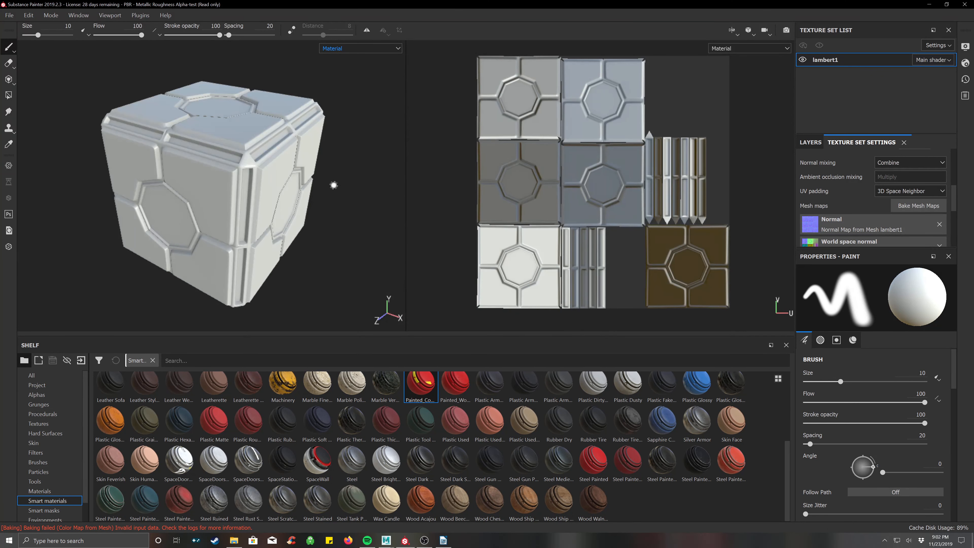
Step: Examine the baked high-poly details on the cube from several angles and under different lighting
left_click_drag(333, 185, 264, 151, "alt")
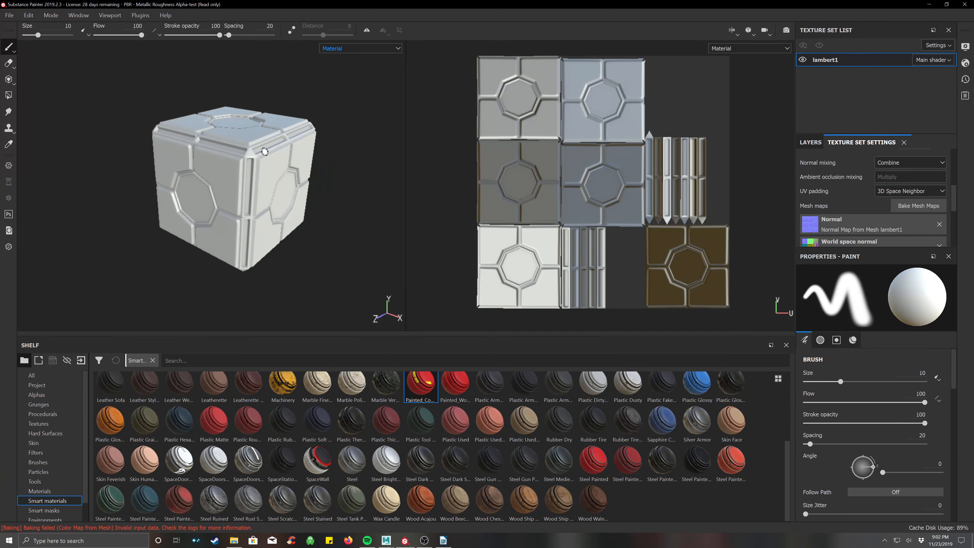
scroll(265, 151, "up", 5)
left_click_drag(233, 192, 280, 197, "alt")
scroll(301, 213, "down", 5)
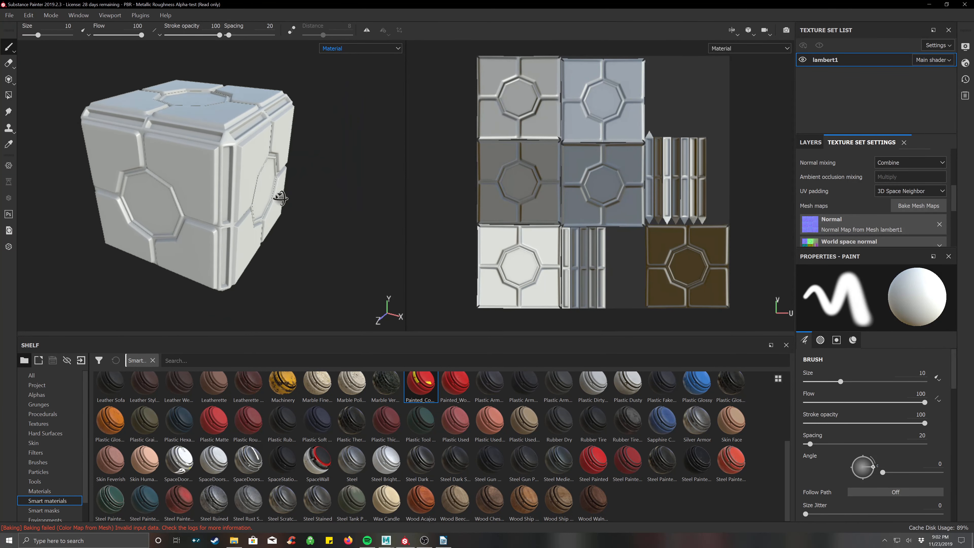
middle_click_drag(273, 166, 293, 188, "alt")
mouse_move(363, 191)
right_mouse_down("shift")
mouse_move(252, 206)
mouse_move(333, 204)
mouse_move(266, 204)
mouse_move(297, 191)
right_mouse_up("shift")
Step: Display the baked Normal mesh map and examine its panel grooves up close in the UV layout
left_click(357, 48)
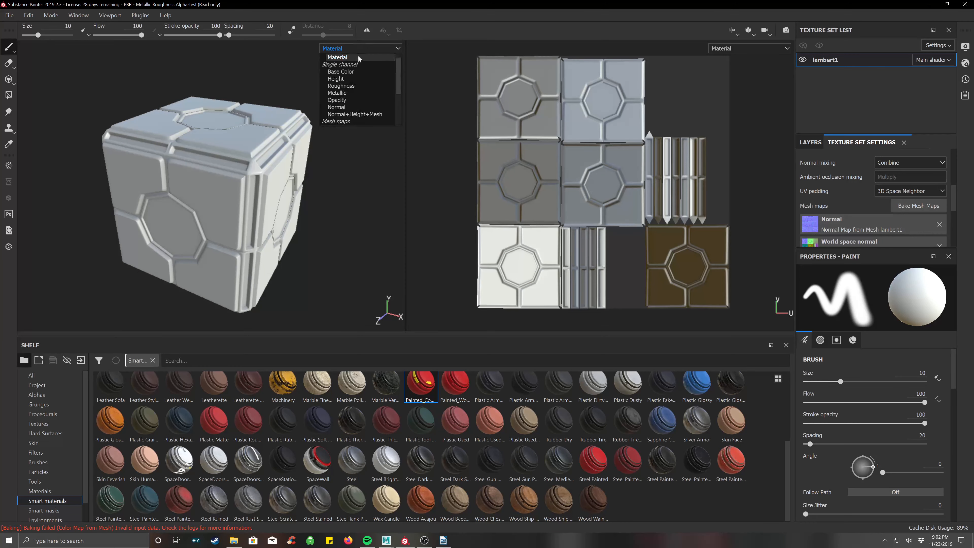
scroll(363, 109, "down", 3)
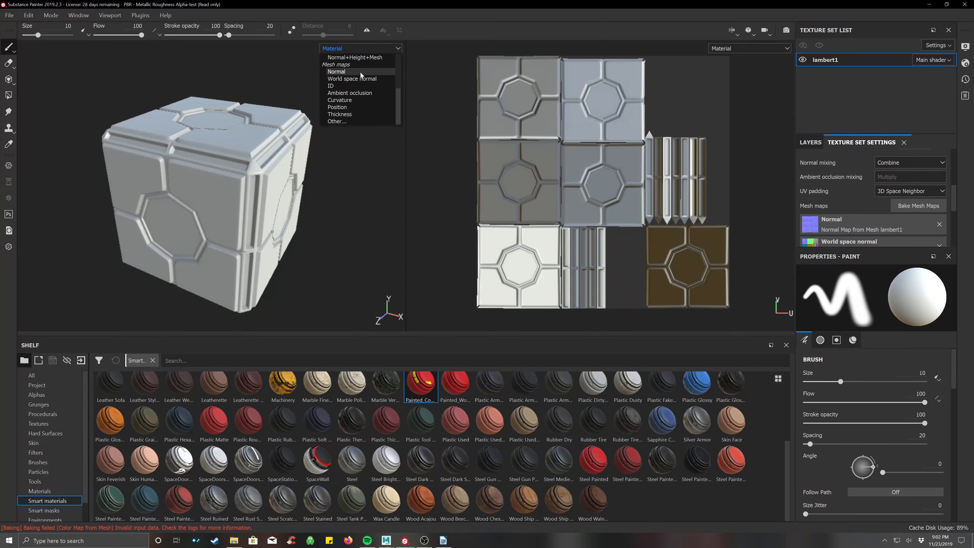
left_click(354, 71)
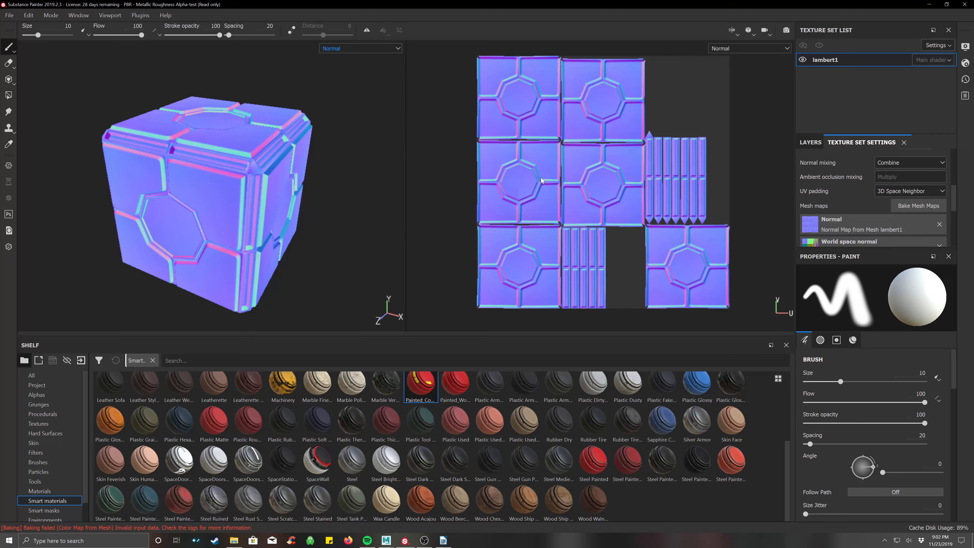
scroll(590, 192, "up", 10)
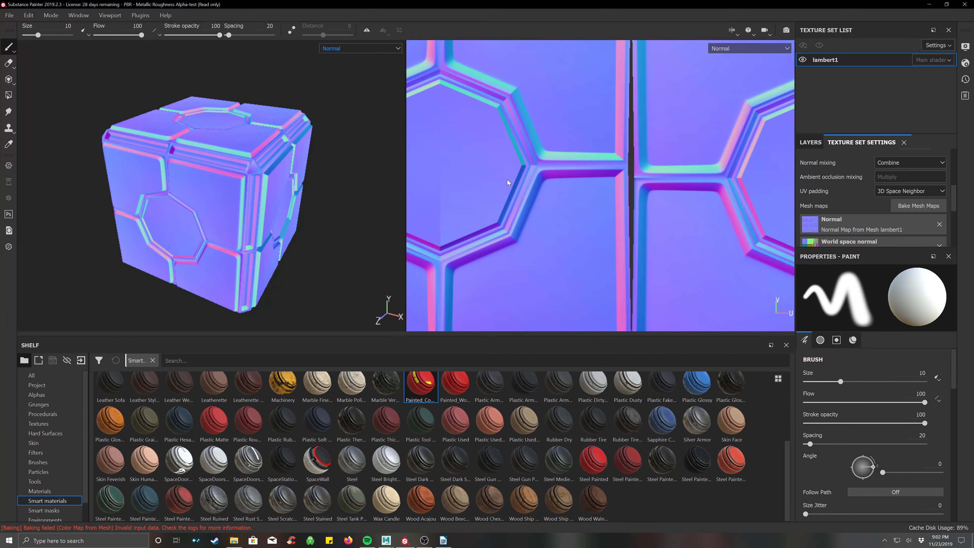
scroll(621, 185, "down", 8)
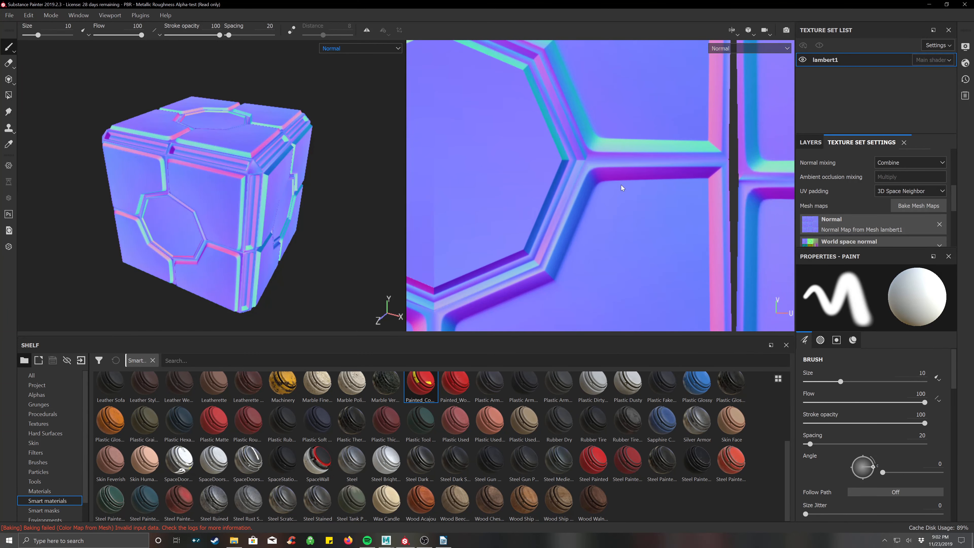
scroll(504, 212, "up", 5)
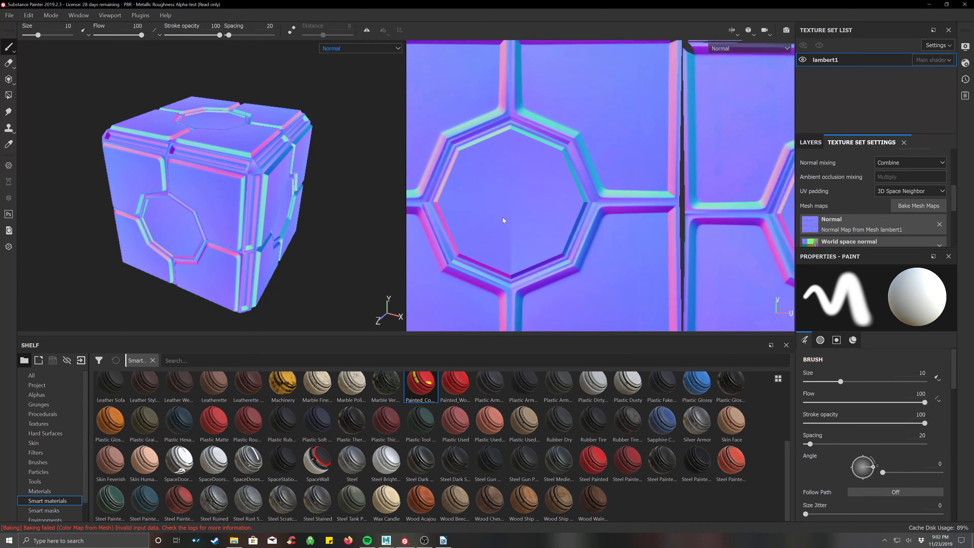
scroll(508, 228, "down", 7)
scroll(511, 233, "down", 7)
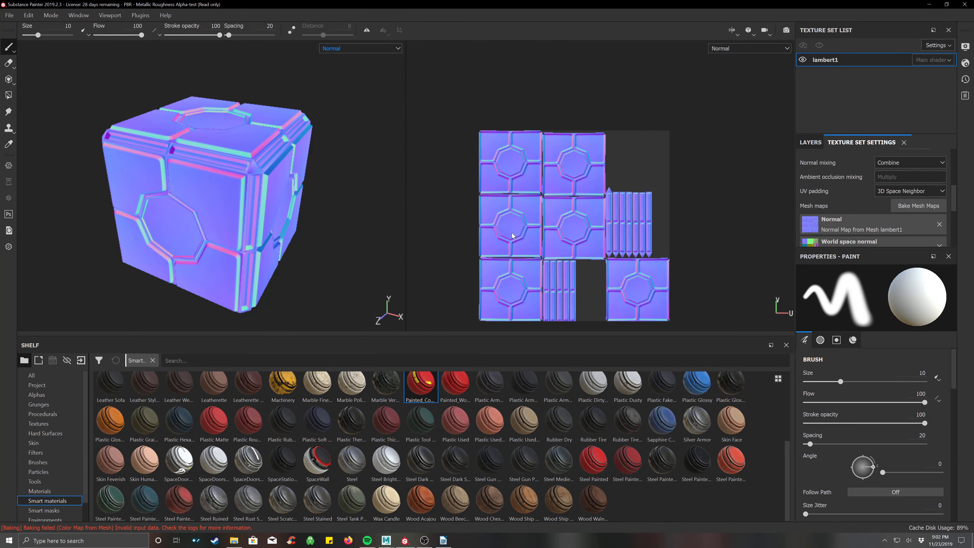
scroll(474, 210, "up", 3)
scroll(485, 180, "down", 1)
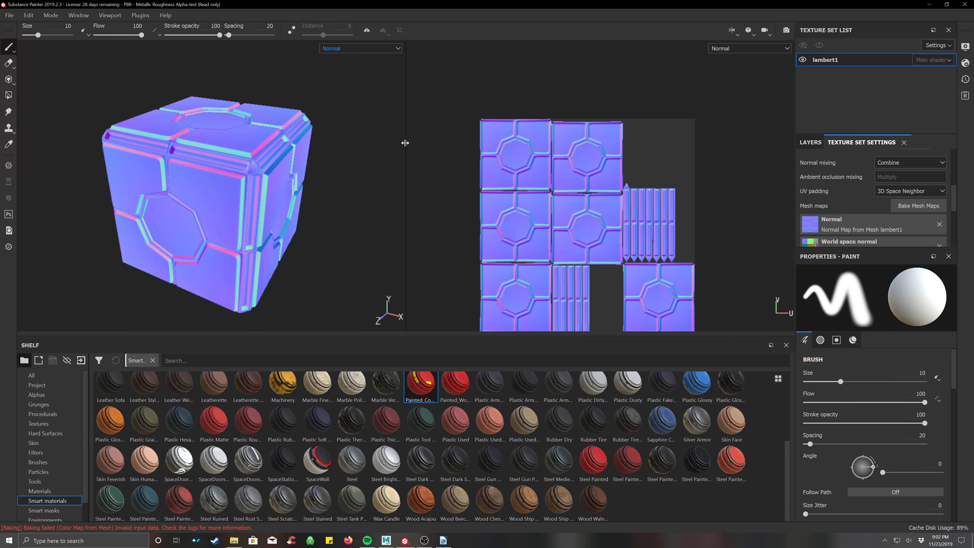
Step: Inspect the baked ID mesh map on the cube, and return the viewport display to Material
left_click(359, 44)
left_click(353, 87)
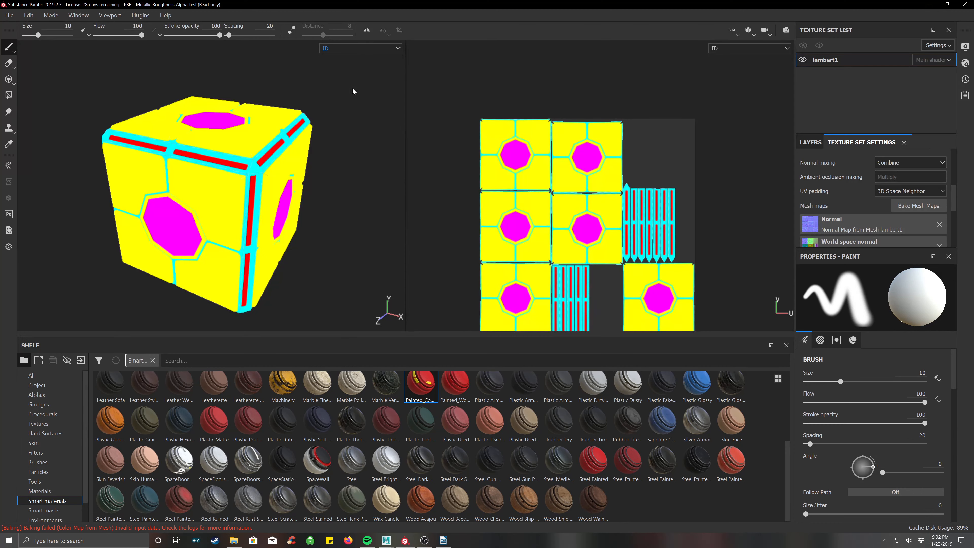
left_click_drag(628, 200, 605, 204, "alt")
left_click(346, 48)
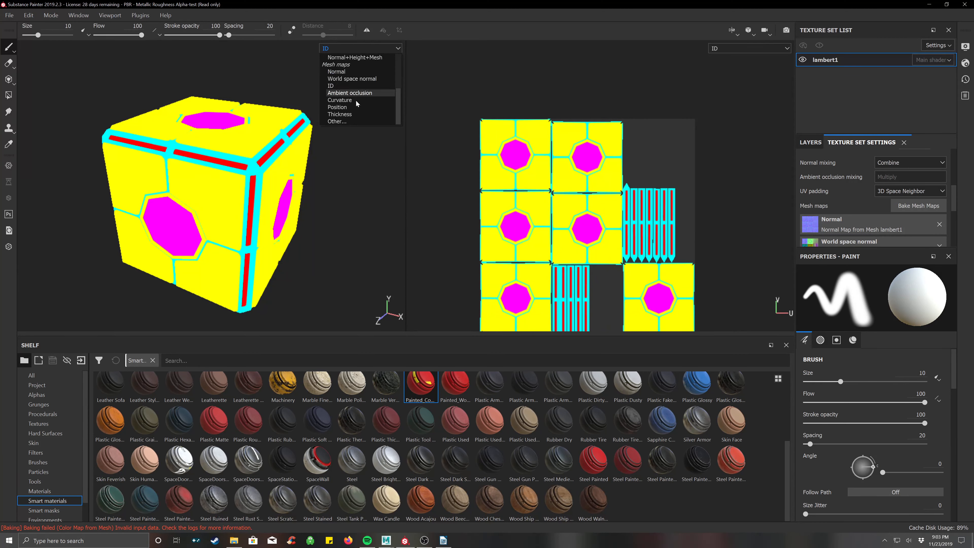
scroll(358, 112, "up", 3)
left_click(345, 64)
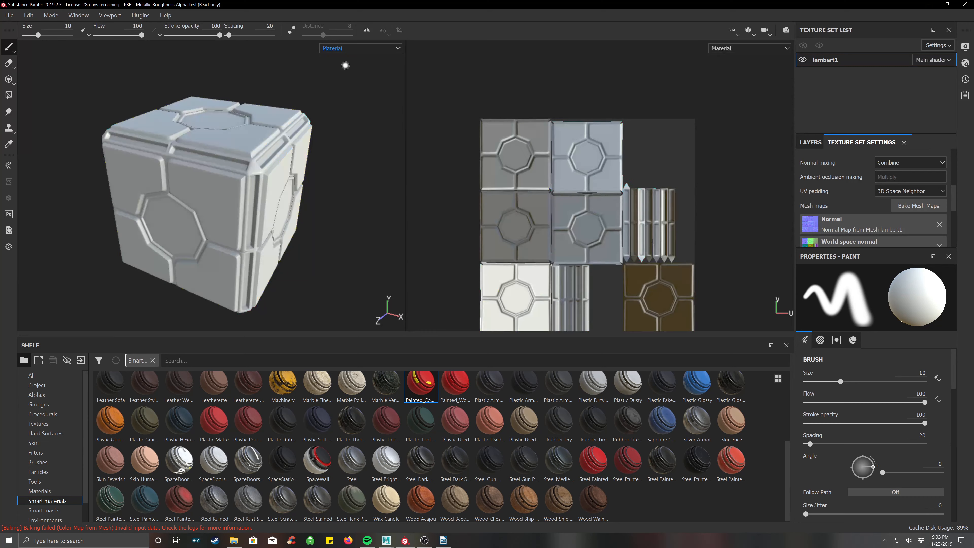
left_click_drag(377, 184, 345, 205, "alt")
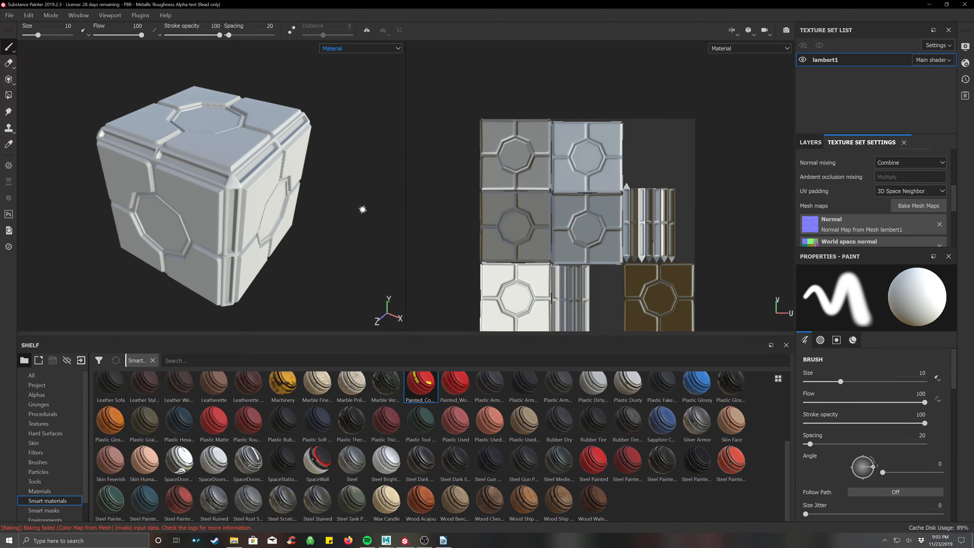